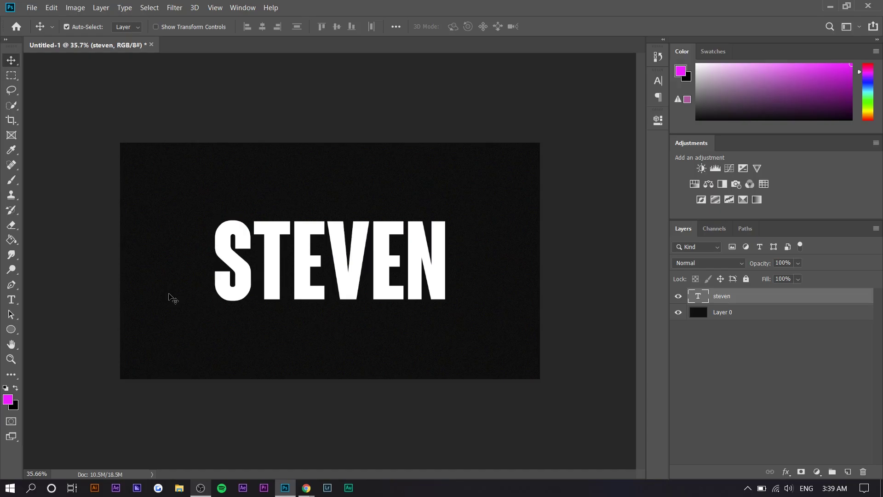
{"action": "left_click", "coordinate": [12, 300]}
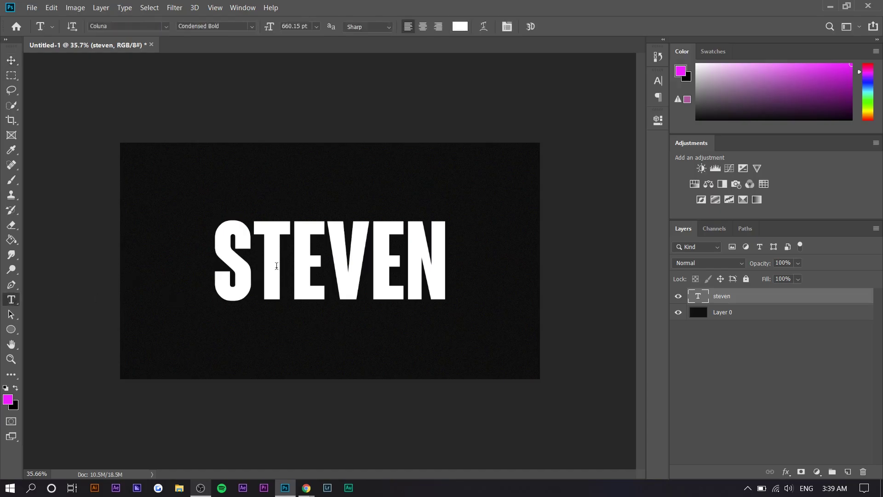
{"action": "double_click", "coordinate": [228, 256]}
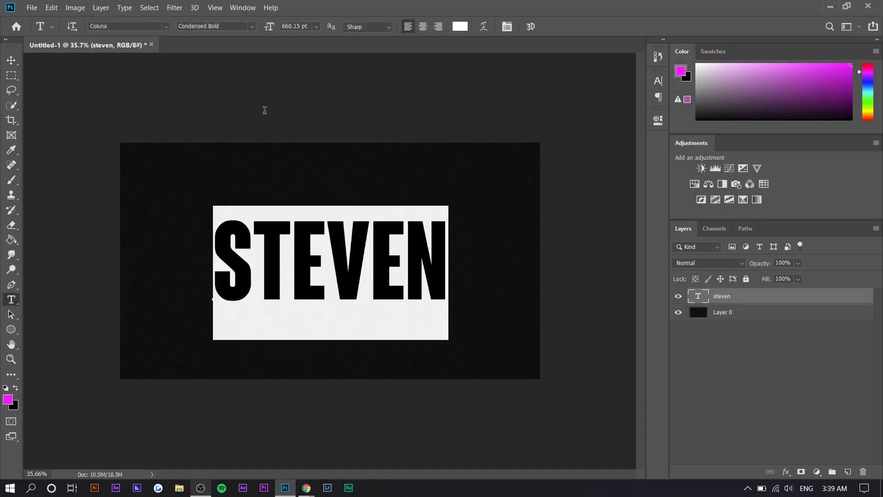
{"action": "left_click", "coordinate": [8, 62]}
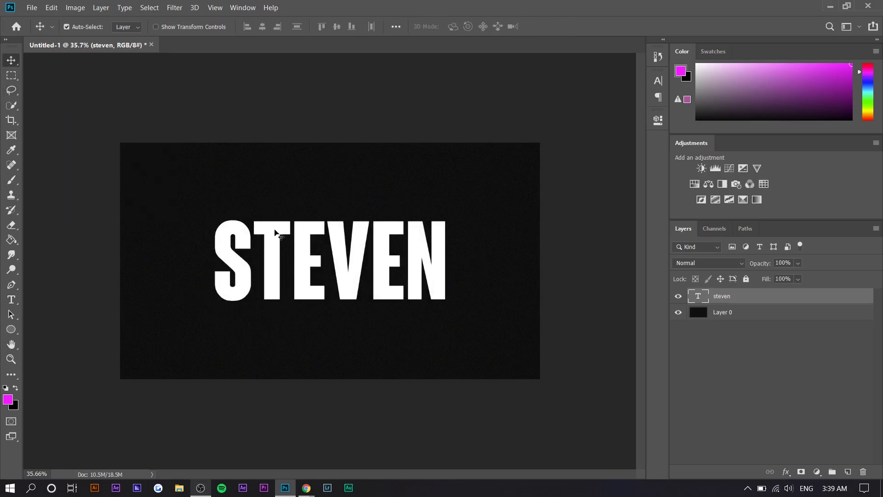
Add a Gradient Overlay layer style to the white text layer, keeping the lettering visible beside the dialog
{"action": "right_click", "coordinate": [746, 297]}
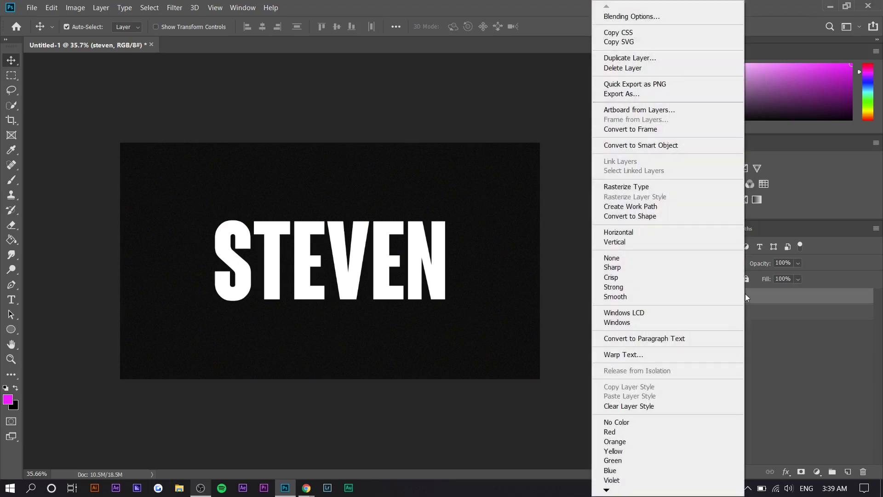
{"action": "left_click", "coordinate": [629, 16]}
{"action": "key", "text": "h"}
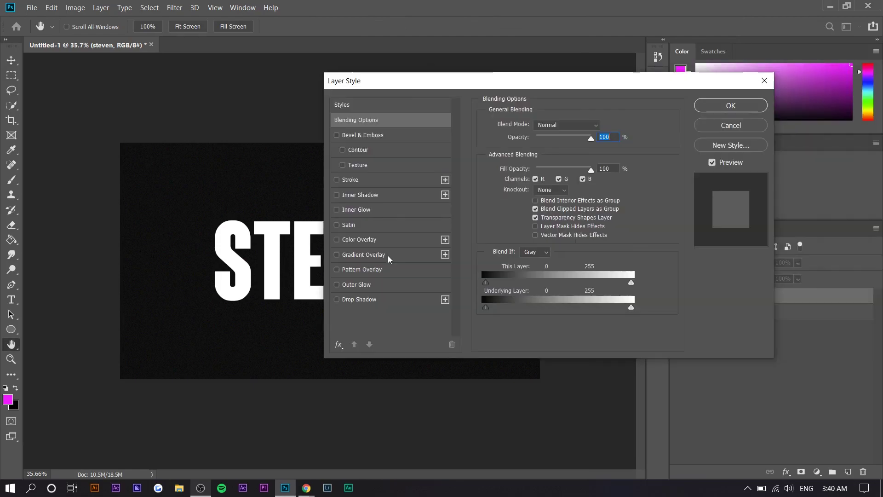
{"action": "left_click", "coordinate": [386, 254]}
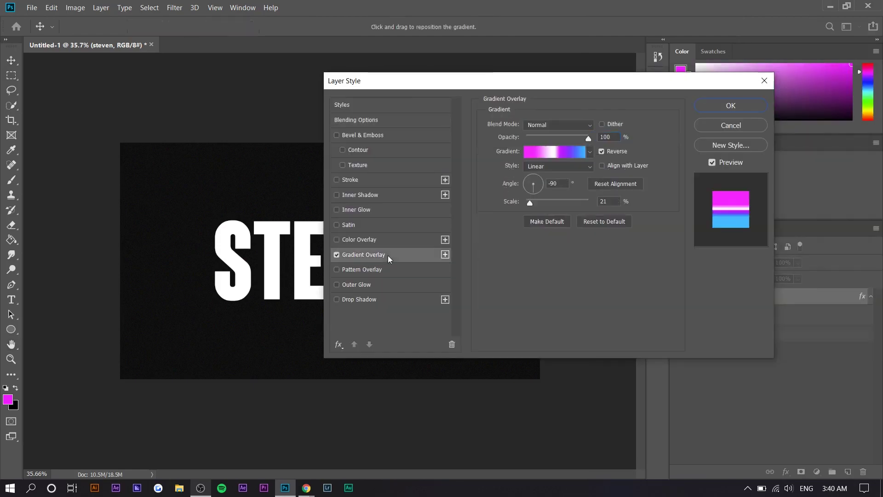
{"action": "left_click_drag", "start_coordinate": [474, 82], "coordinate": [502, 82]}
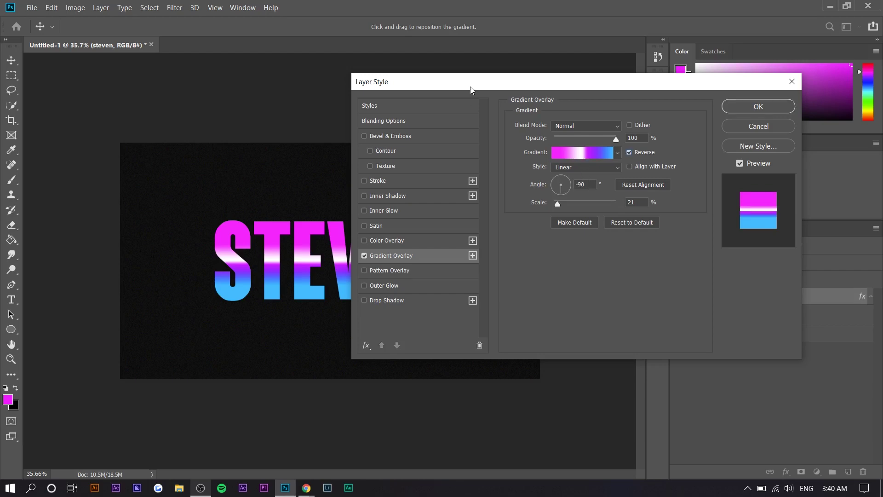
{"action": "left_click_drag", "start_coordinate": [470, 87], "coordinate": [457, 86]}
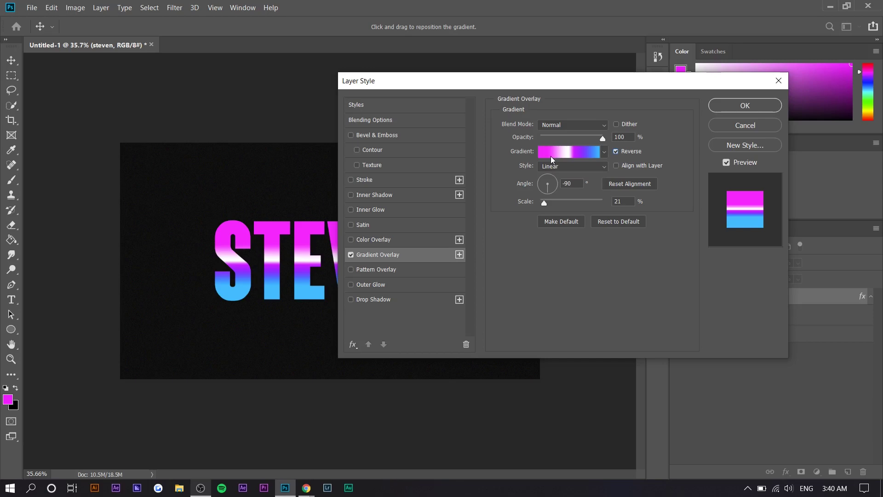
Load the Yellow, Violet, Orange, Blue gradient preset and bring its violet and orange stops together at about 47% and 51%
{"action": "left_click", "coordinate": [575, 152]}
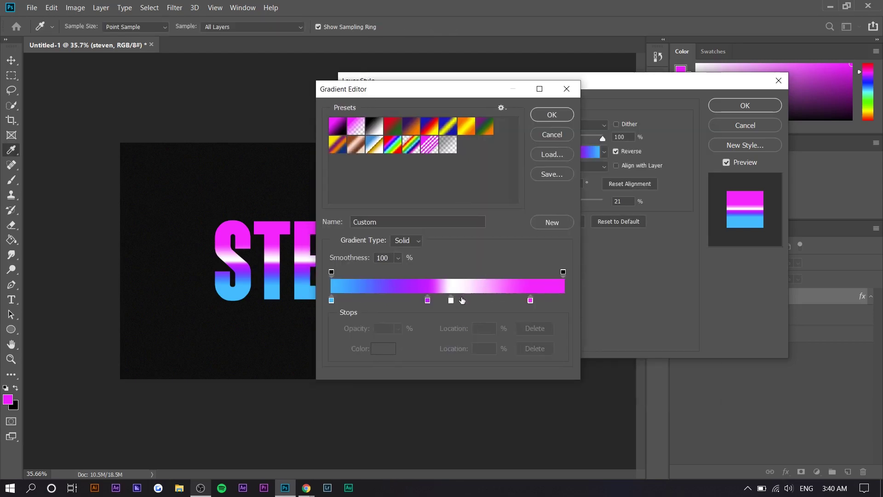
{"action": "left_click_drag", "start_coordinate": [427, 300], "coordinate": [451, 301]}
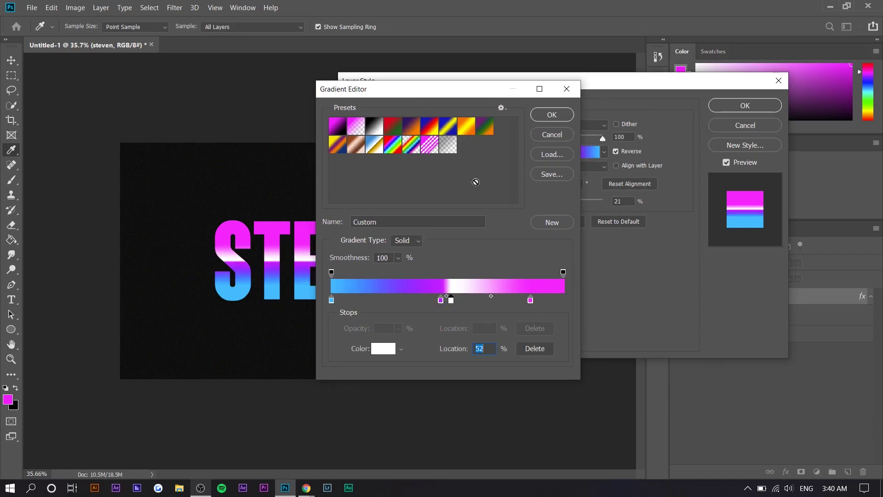
{"action": "left_click", "coordinate": [441, 132]}
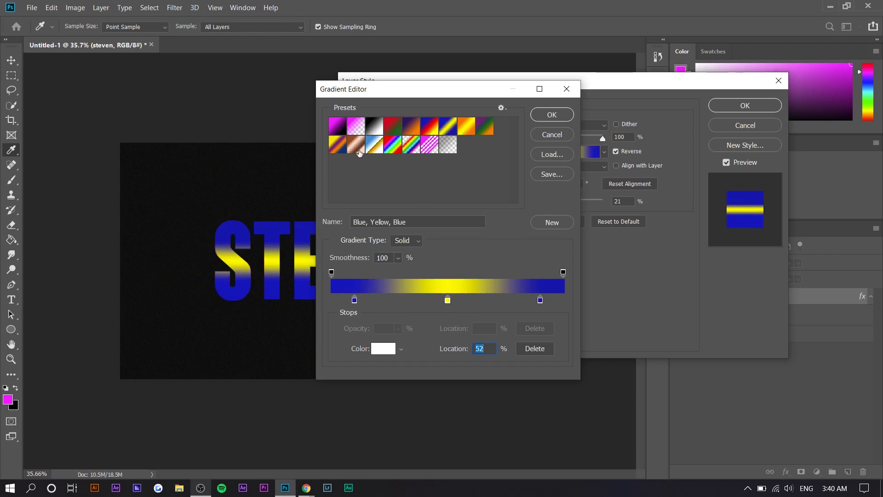
{"action": "left_click", "coordinate": [357, 147]}
{"action": "left_click", "coordinate": [337, 145]}
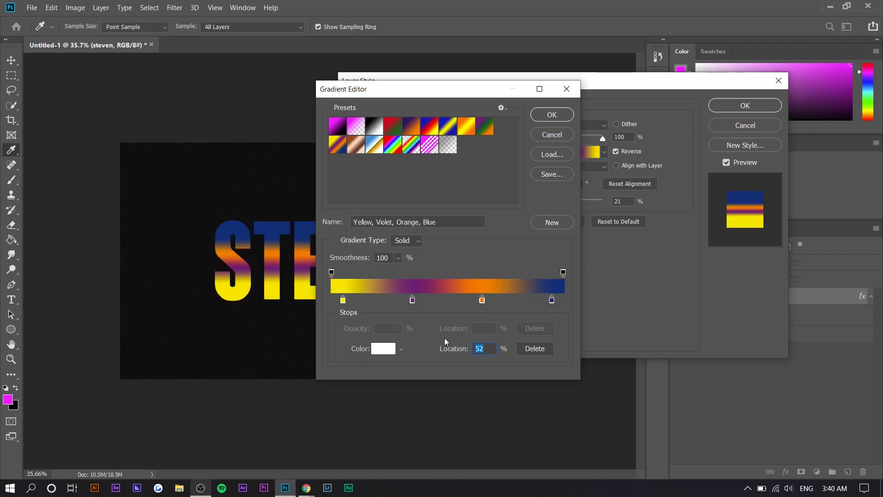
{"action": "left_click_drag", "start_coordinate": [413, 303], "coordinate": [451, 302]}
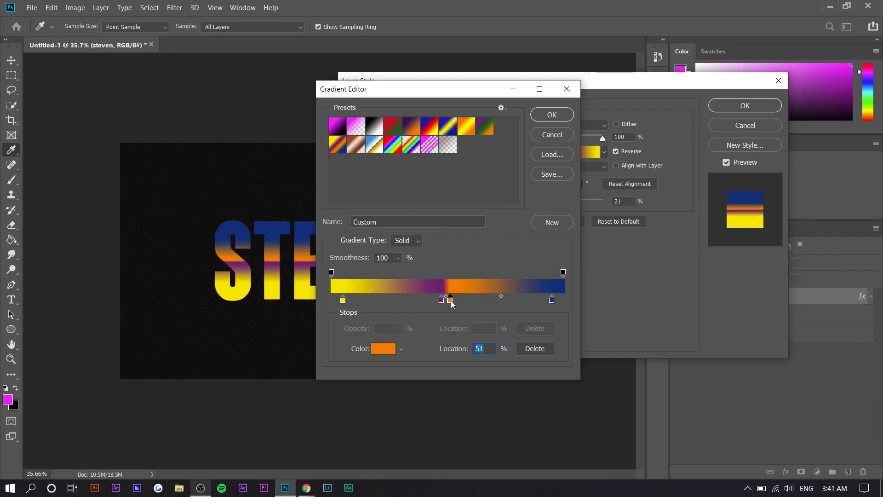
Recolor the orange gradient stop near the middle to white, #ffffff
{"action": "double_click", "coordinate": [451, 301]}
{"action": "left_click", "coordinate": [542, 140]}
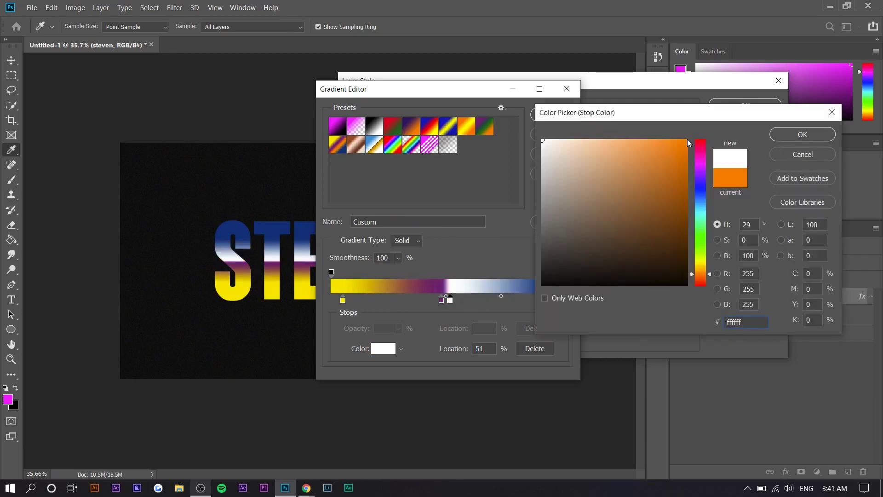
{"action": "left_click", "coordinate": [803, 134]}
Recolor the yellow gradient stop at 5% to light blue, #58aeff
{"action": "left_click", "coordinate": [343, 300]}
{"action": "double_click", "coordinate": [342, 300]}
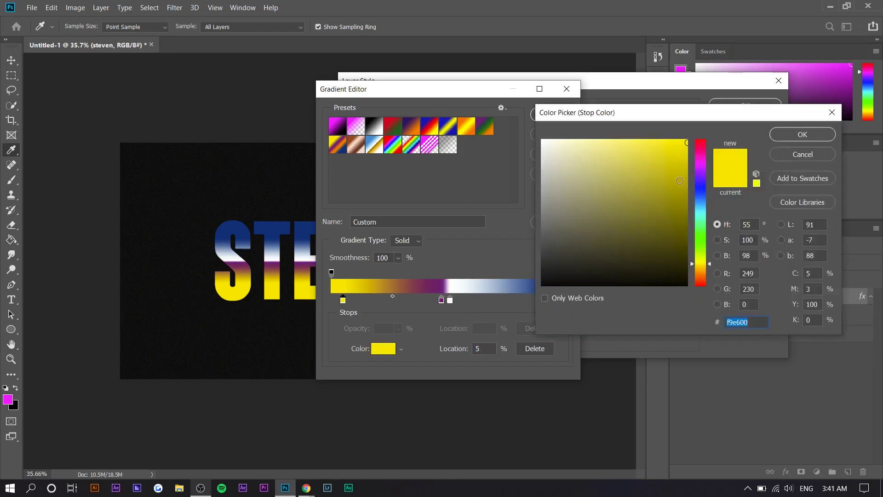
{"action": "left_click", "coordinate": [701, 167]}
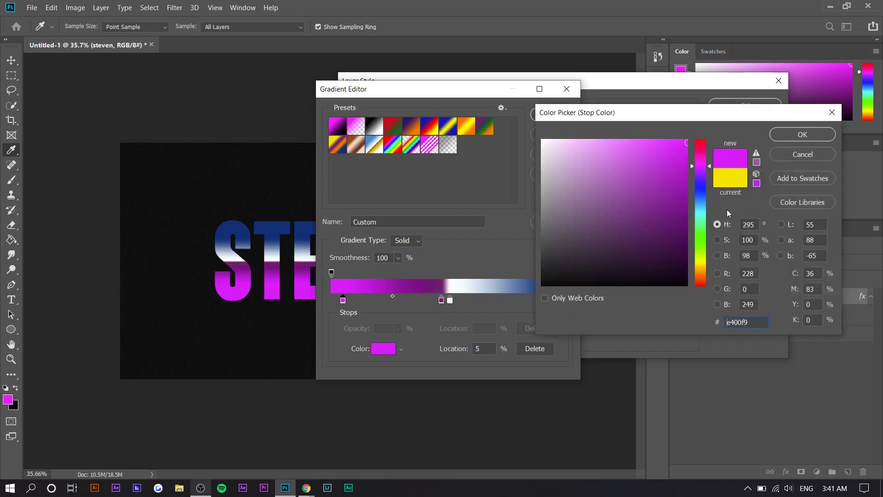
{"action": "left_click", "coordinate": [701, 201]}
{"action": "left_click", "coordinate": [637, 140]}
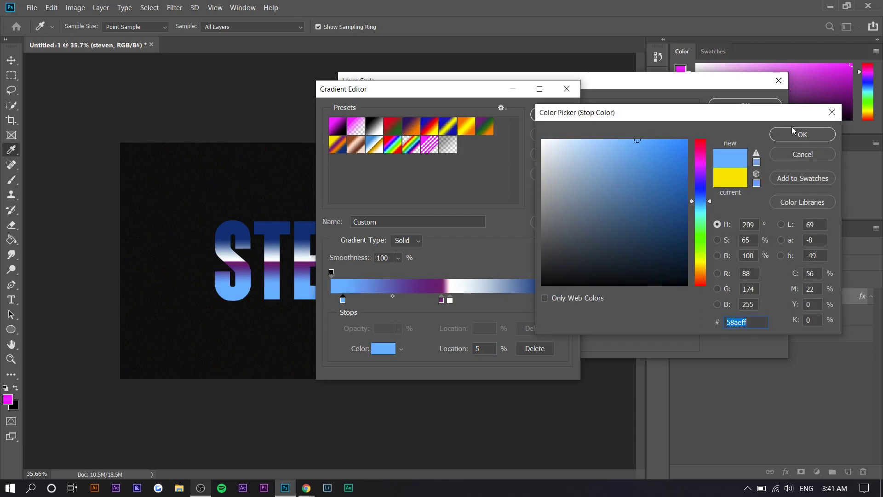
{"action": "left_click", "coordinate": [791, 133]}
Recolor the dark blue gradient stop at 95% to purple, #b400ff
{"action": "double_click", "coordinate": [552, 302]}
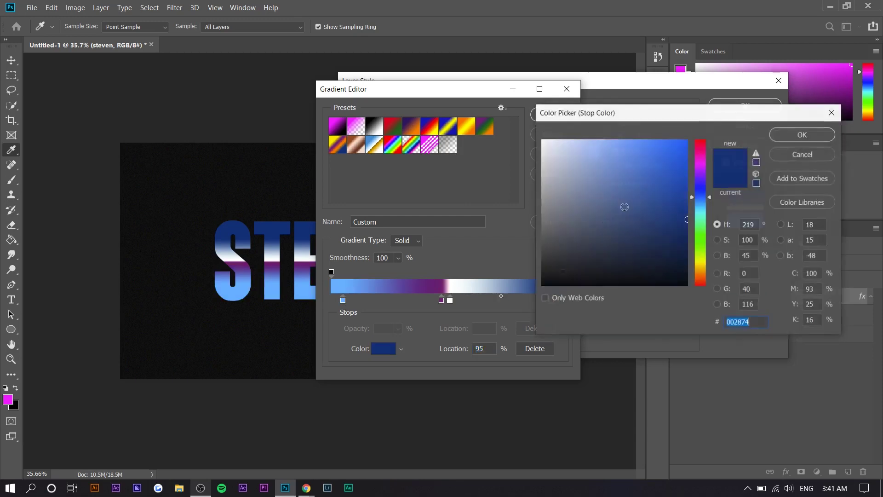
{"action": "left_click", "coordinate": [701, 176]}
{"action": "left_click", "coordinate": [700, 171]}
{"action": "left_click_drag", "start_coordinate": [621, 175], "coordinate": [713, 125]}
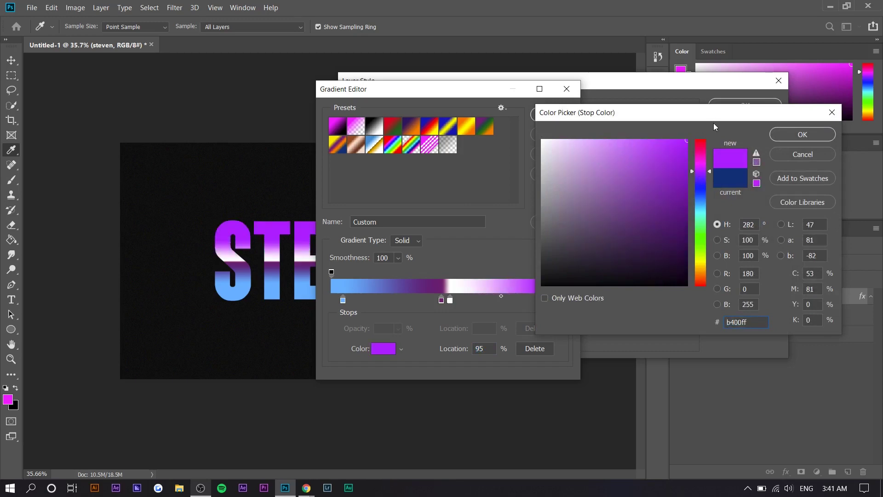
{"action": "left_click", "coordinate": [785, 133]}
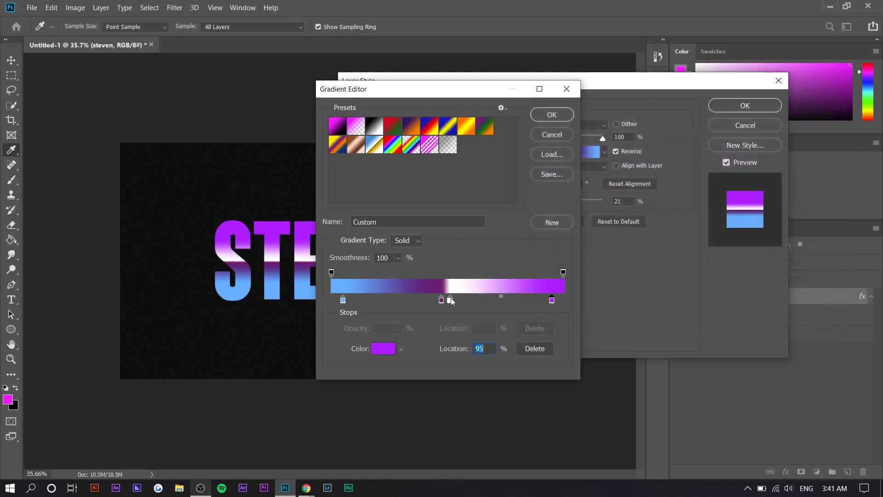
Recolor the violet gradient stop at 47% to bright magenta, about #fe00f6
{"action": "left_click", "coordinate": [442, 300]}
{"action": "double_click", "coordinate": [442, 300]}
{"action": "left_click", "coordinate": [686, 140]}
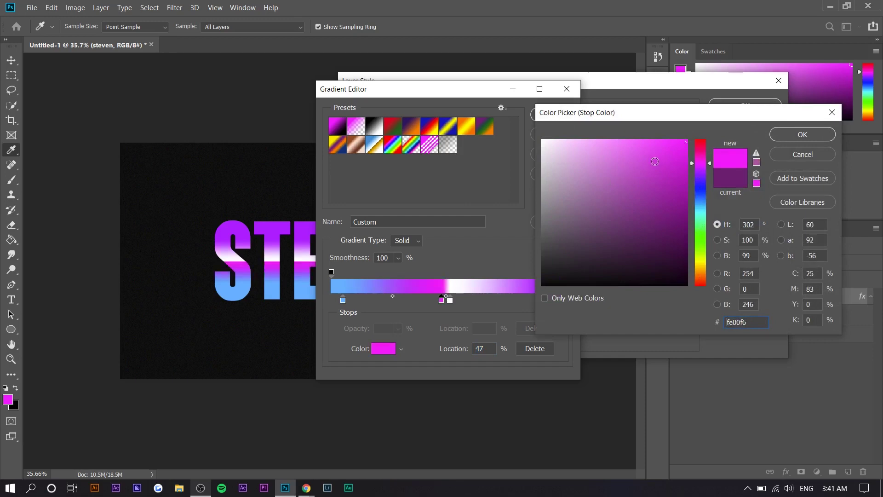
{"action": "left_click", "coordinate": [686, 140]}
{"action": "left_click", "coordinate": [782, 133]}
Try a white stop at the gradient's 100% end with the purple stop moved inward, and discard the gradient edits
{"action": "left_click", "coordinate": [546, 300]}
{"action": "left_click", "coordinate": [563, 300]}
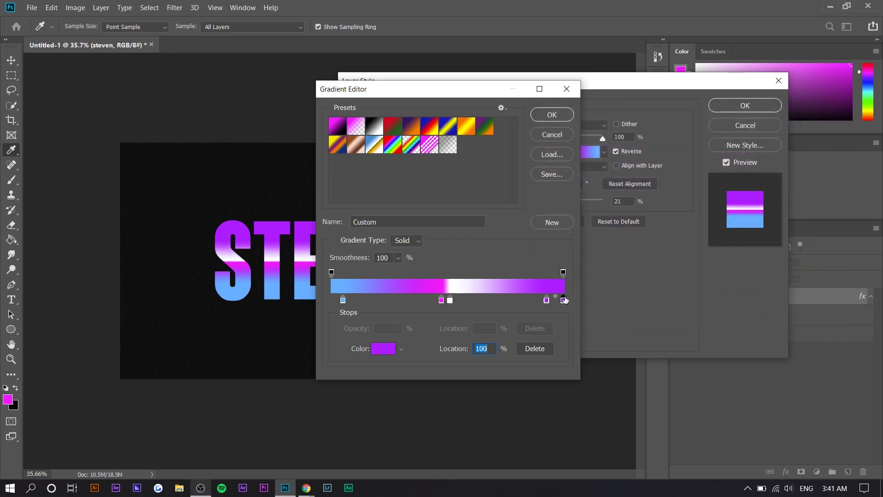
{"action": "left_click", "coordinate": [389, 350]}
{"action": "left_click", "coordinate": [543, 140]}
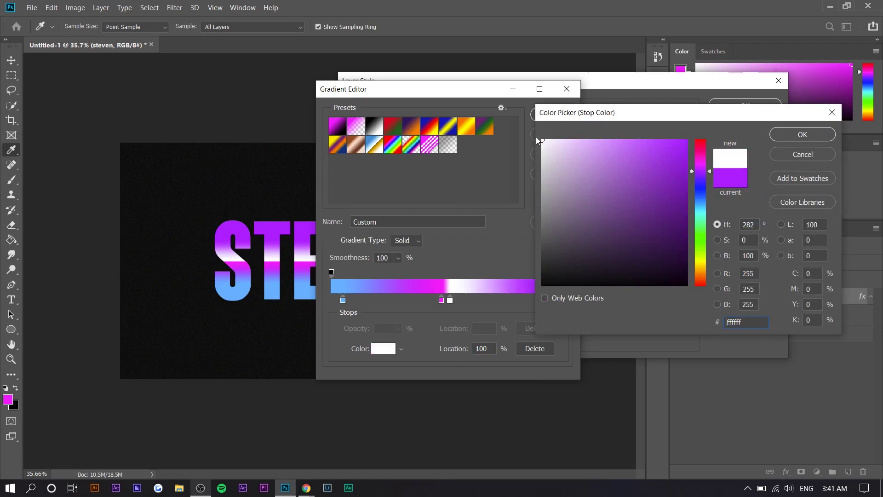
{"action": "left_click", "coordinate": [779, 137]}
{"action": "left_click_drag", "start_coordinate": [546, 301], "coordinate": [530, 301]}
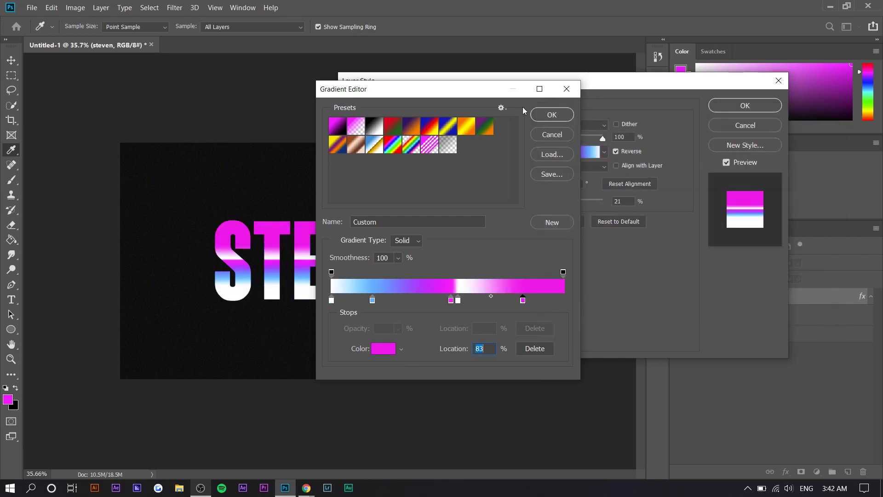
{"action": "left_click_drag", "start_coordinate": [429, 91], "coordinate": [552, 94]}
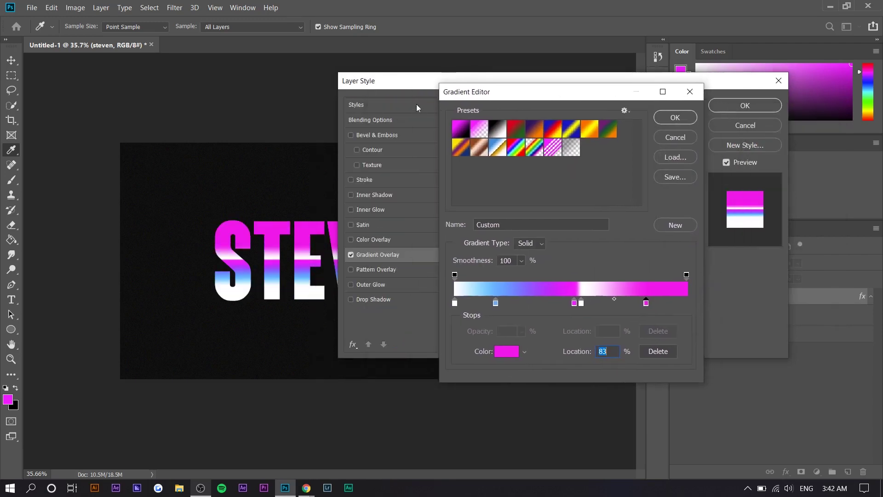
{"action": "left_click", "coordinate": [668, 136]}
Add a Bevel & Emboss effect to the text layer using the Chisel Hard technique
{"action": "left_click_drag", "start_coordinate": [385, 84], "coordinate": [455, 80]}
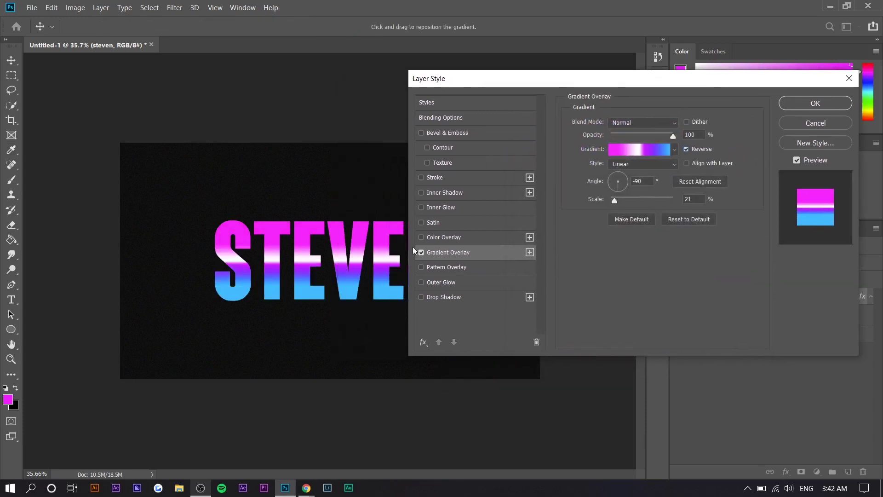
{"action": "left_click_drag", "start_coordinate": [443, 84], "coordinate": [397, 97]}
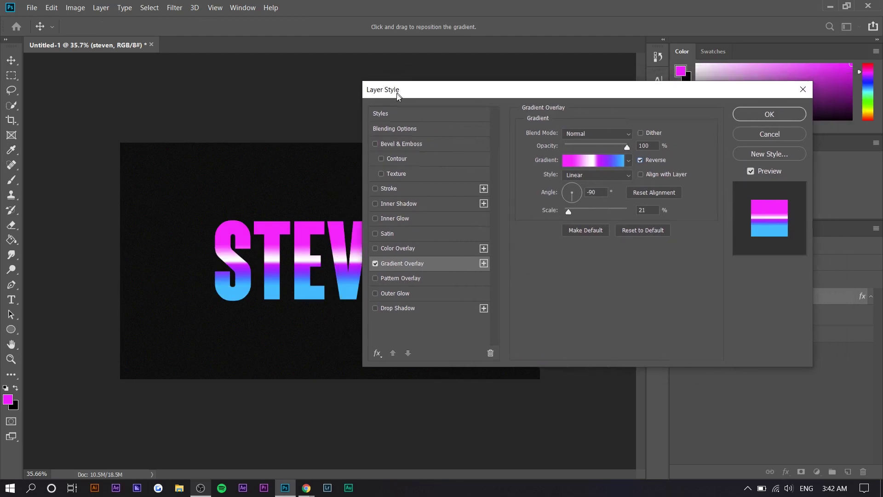
{"action": "left_click", "coordinate": [405, 145]}
{"action": "left_click", "coordinate": [556, 149]}
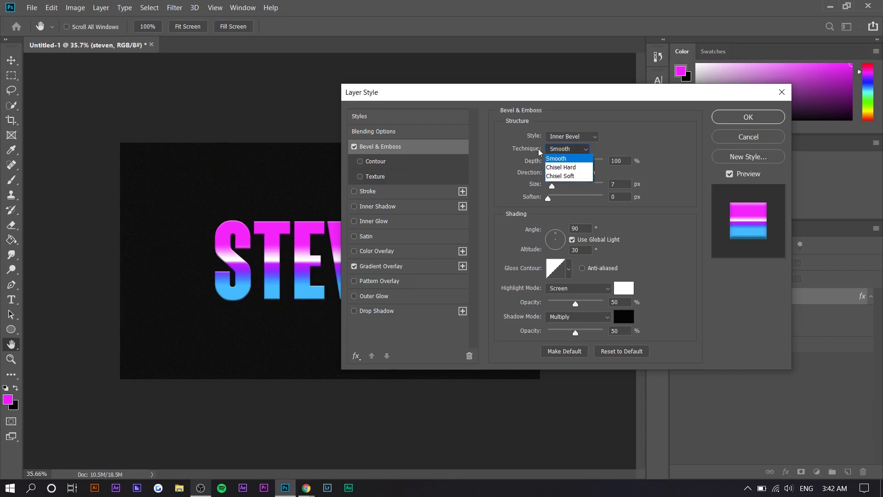
{"action": "left_click", "coordinate": [571, 169]}
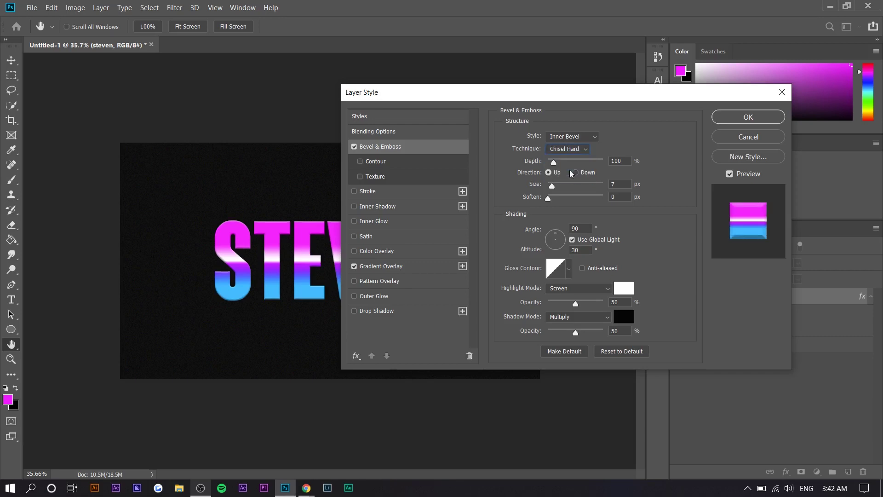
Set the bevel's gloss contour to the inverted-cone preset
{"action": "left_click", "coordinate": [555, 268]}
{"action": "left_click", "coordinate": [521, 106]}
{"action": "left_click", "coordinate": [569, 269]}
{"action": "left_click", "coordinate": [534, 294]}
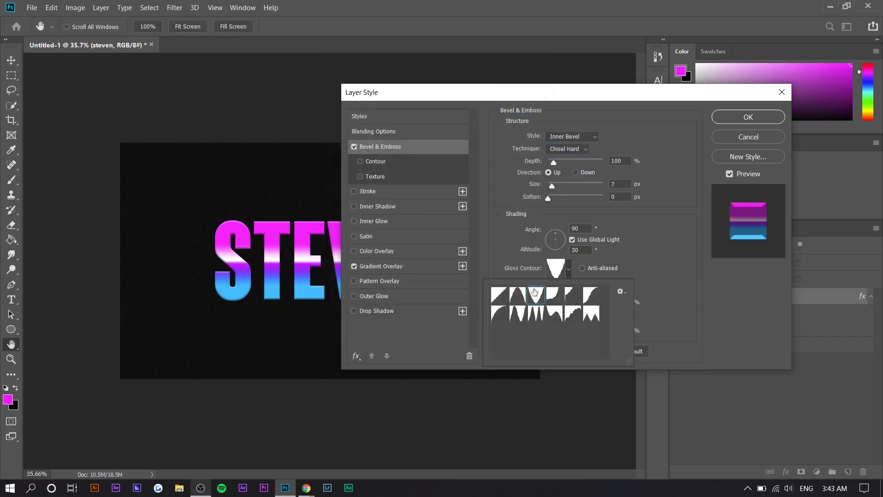
{"action": "left_click", "coordinate": [506, 253]}
Set the bevel's shadow opacity to 0%, highlight opacity to 100% and depth to 438%
{"action": "left_click_drag", "start_coordinate": [425, 96], "coordinate": [458, 58]}
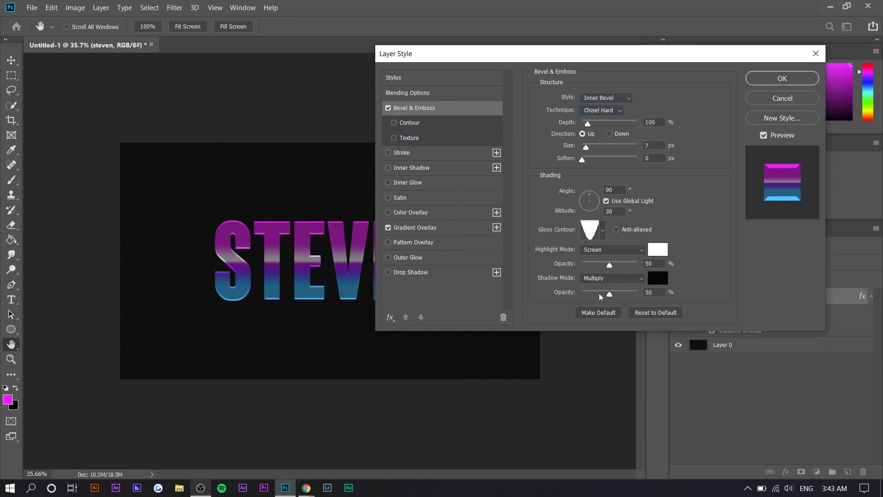
{"action": "left_click_drag", "start_coordinate": [610, 294], "coordinate": [564, 295]}
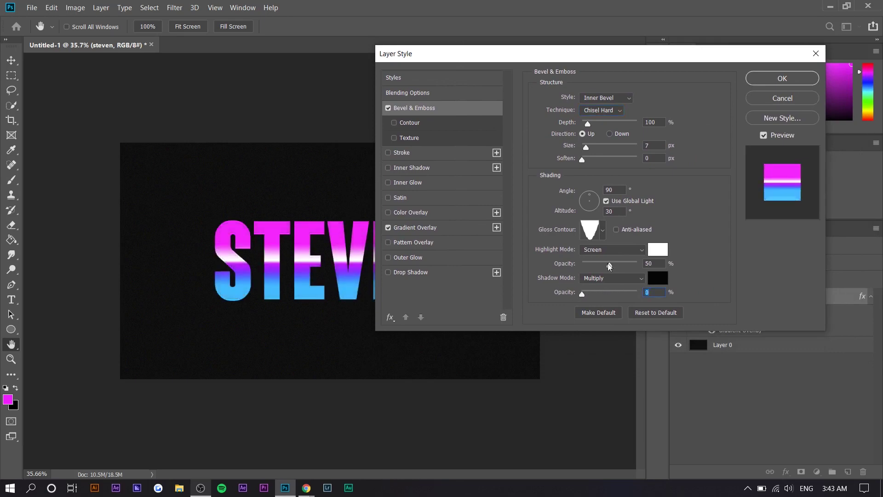
{"action": "left_click_drag", "start_coordinate": [610, 265], "coordinate": [652, 266]}
{"action": "left_click_drag", "start_coordinate": [589, 123], "coordinate": [615, 139]}
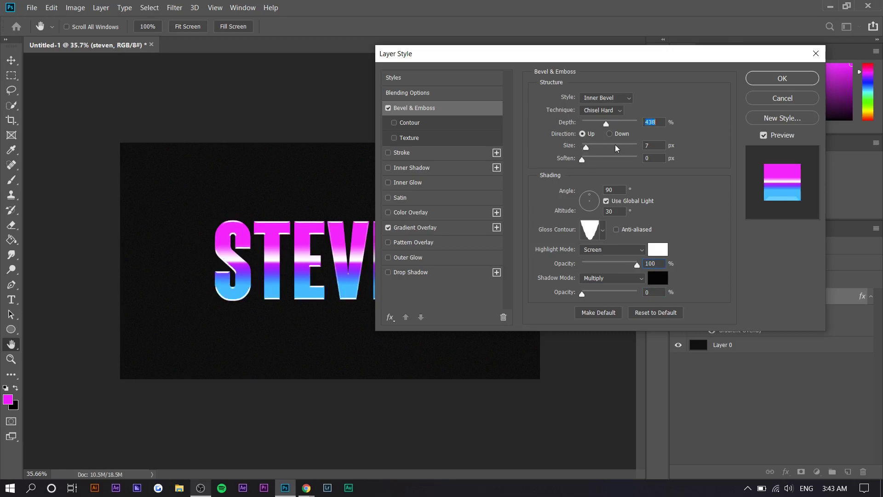
Add an Outer Glow effect to the text and set its glow color to purple, #ba00ff
{"action": "mouse_move", "coordinate": [522, 55]}
{"action": "left_mouse_down"}
{"action": "mouse_move", "coordinate": [581, 58]}
{"action": "mouse_move", "coordinate": [310, 385]}
{"action": "mouse_move", "coordinate": [451, 225]}
{"action": "mouse_move", "coordinate": [533, 86]}
{"action": "left_mouse_up"}
{"action": "left_click", "coordinate": [428, 293]}
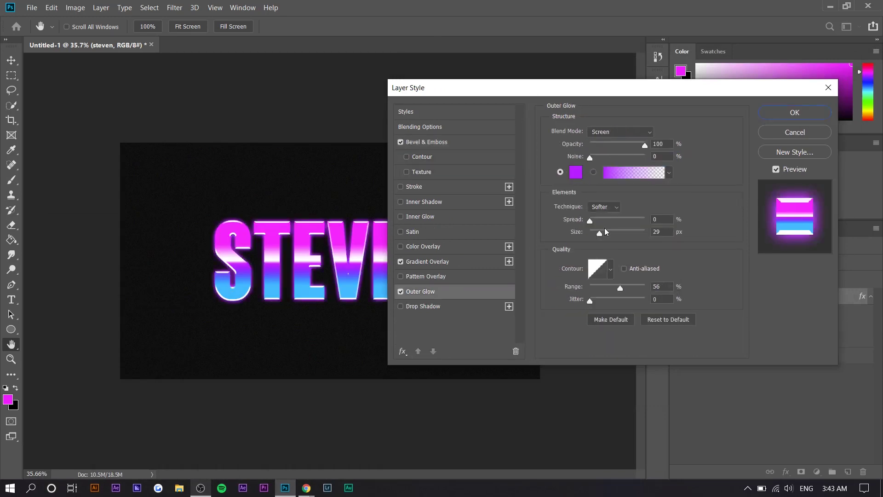
{"action": "left_click", "coordinate": [575, 174]}
{"action": "mouse_move", "coordinate": [696, 168]}
{"action": "left_mouse_down"}
{"action": "mouse_move", "coordinate": [700, 161]}
{"action": "mouse_move", "coordinate": [698, 171]}
{"action": "left_mouse_up"}
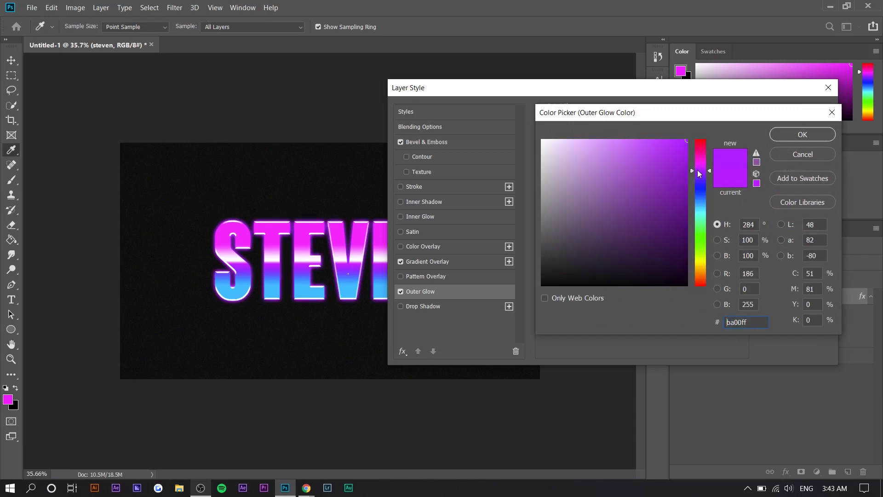
{"action": "left_click", "coordinate": [803, 134]}
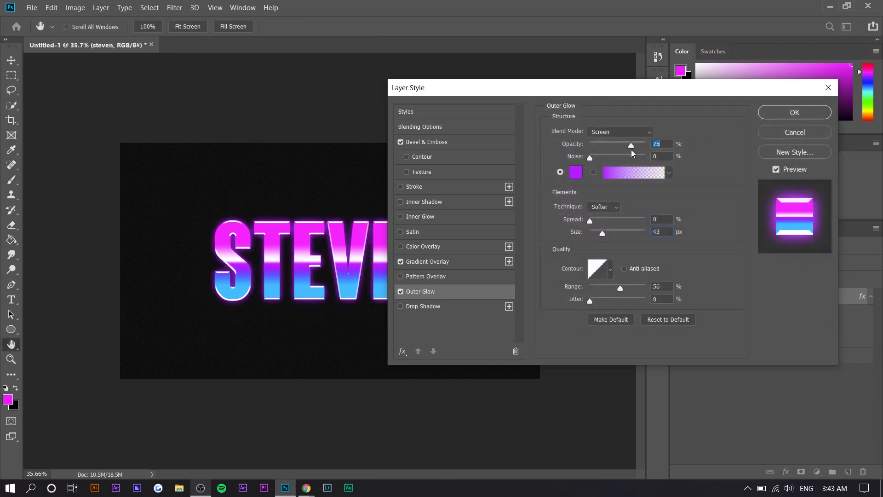
Apply the configured layer styles to the large text layer
{"action": "left_click", "coordinate": [787, 115]}
{"action": "key", "text": "ctrl+plus"}
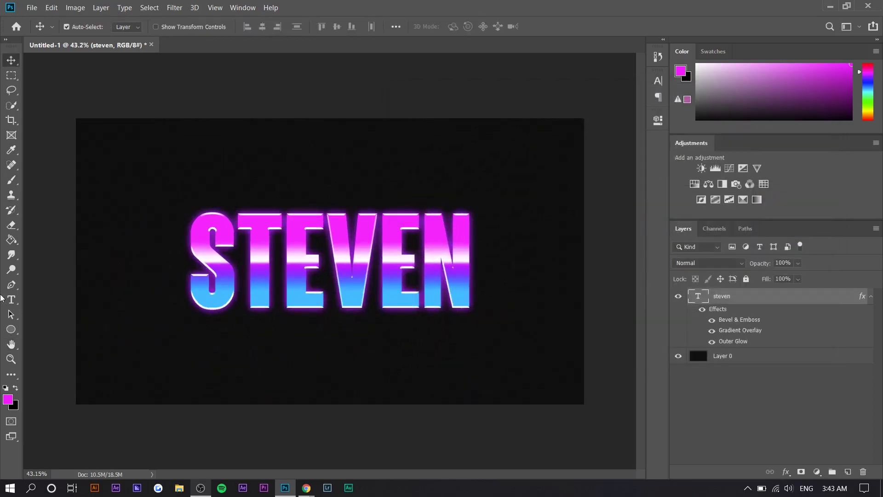
Add a new text layer above the large text in the Streamster font and enter the last name
{"action": "left_click", "coordinate": [11, 300]}
{"action": "left_click", "coordinate": [289, 159]}
{"action": "left_click", "coordinate": [166, 26]}
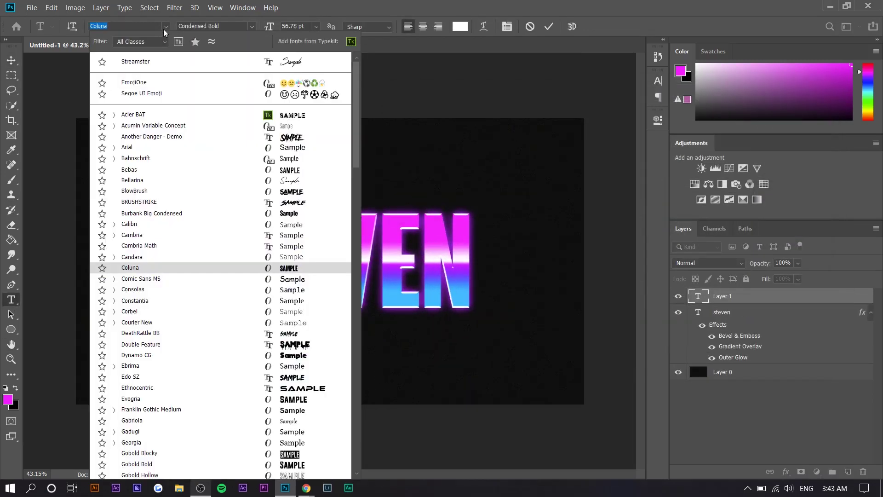
{"action": "left_click", "coordinate": [138, 62]}
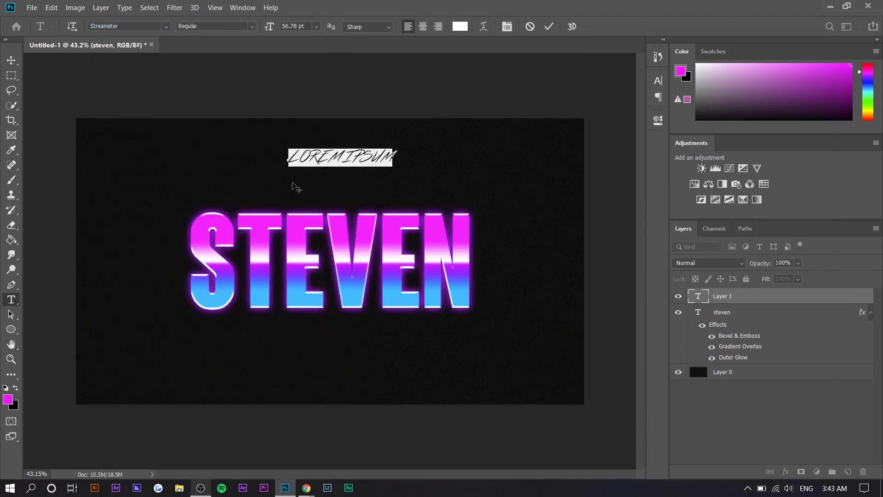
{"action": "key", "text": "ctrl+t"}
{"action": "left_click", "coordinate": [563, 161]}
{"action": "left_click", "coordinate": [316, 159]}
{"action": "double_click", "coordinate": [315, 161]}
{"action": "key", "text": "ctrl+a"}
{"action": "type", "text": "Van"}
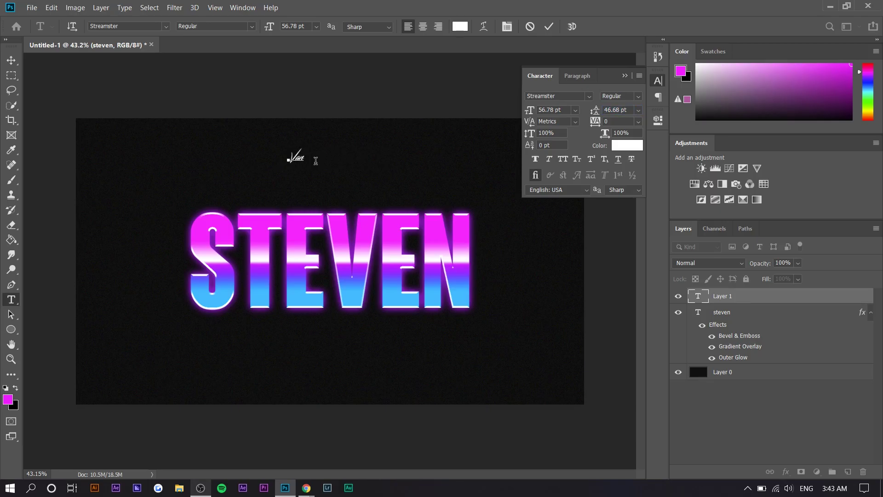
Enlarge the script text to about 242 pt and place it just below the middle of the large text
{"action": "left_click", "coordinate": [11, 60]}
{"action": "key", "text": "ctrl+t"}
{"action": "left_click_drag", "start_coordinate": [306, 162], "coordinate": [374, 198]}
{"action": "left_click_drag", "start_coordinate": [356, 244], "coordinate": [353, 330]}
{"action": "key", "text": "Return"}
Add an Outer Glow effect to the script text layer
{"action": "right_click", "coordinate": [803, 296]}
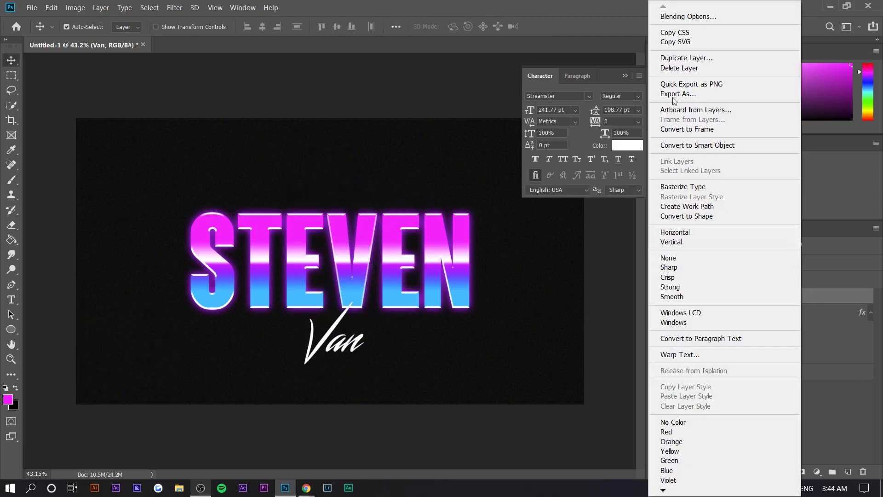
{"action": "left_click", "coordinate": [674, 17]}
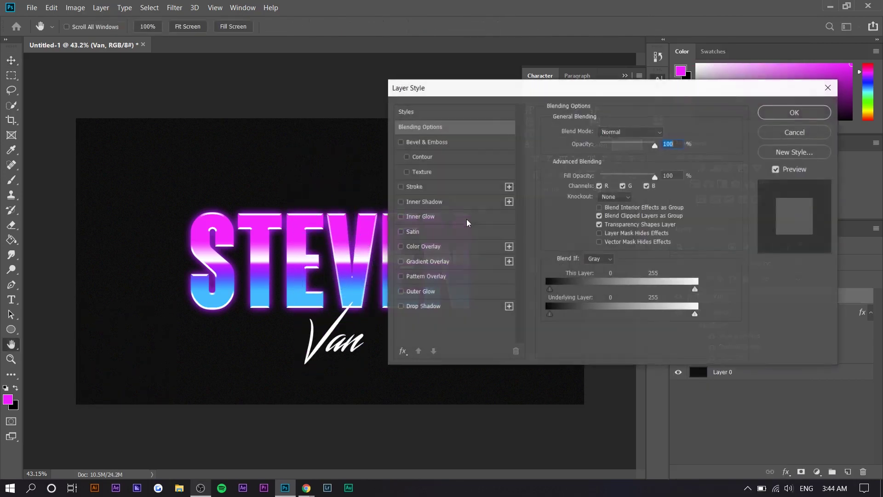
{"action": "left_click", "coordinate": [437, 291]}
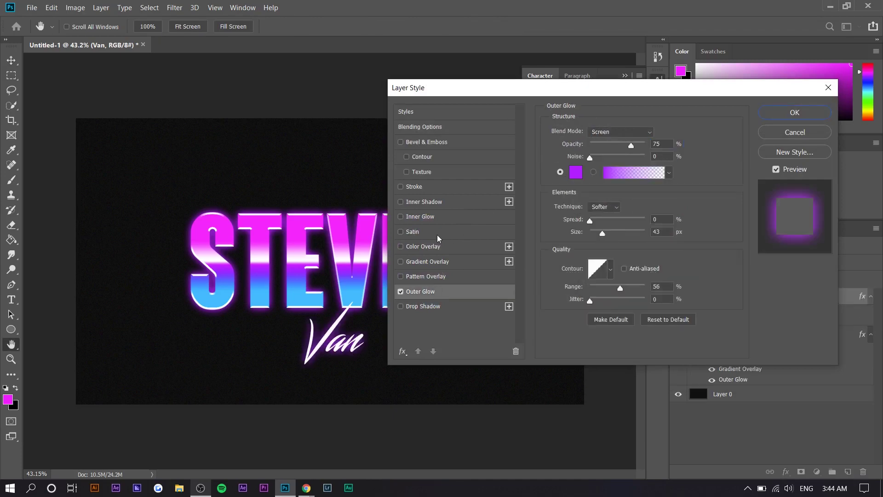
Add a Gradient Overlay to the script text using the magenta-to-black foreground-to-background preset
{"action": "left_click", "coordinate": [439, 262]}
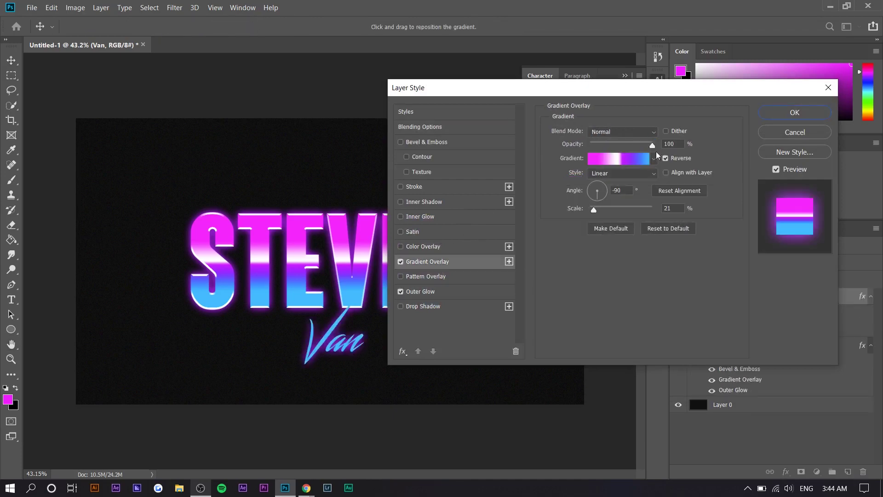
{"action": "left_click", "coordinate": [635, 165]}
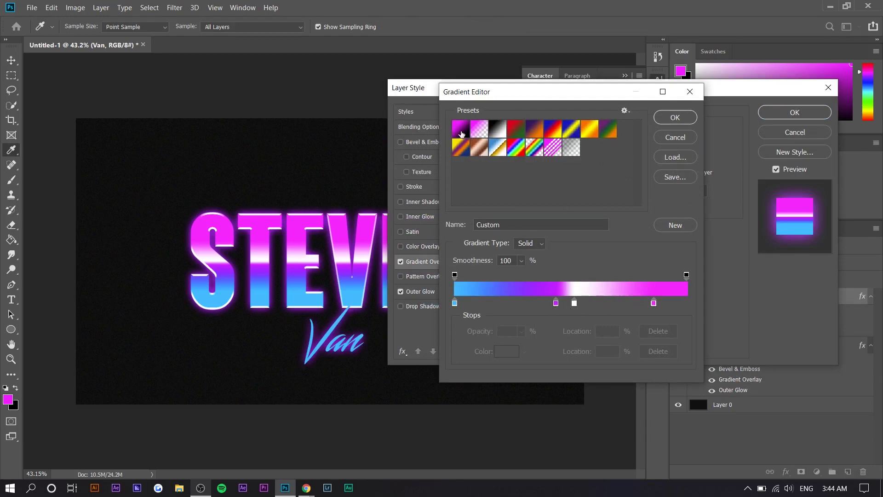
{"action": "left_click", "coordinate": [462, 133]}
{"action": "left_click", "coordinate": [479, 134]}
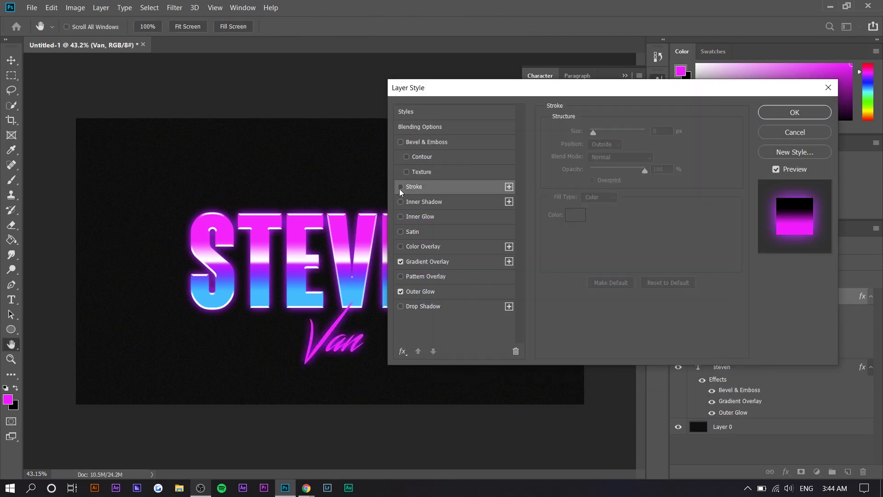
Add a Stroke effect to the script text in a purple color and apply the layer styles
{"action": "left_click", "coordinate": [400, 186]}
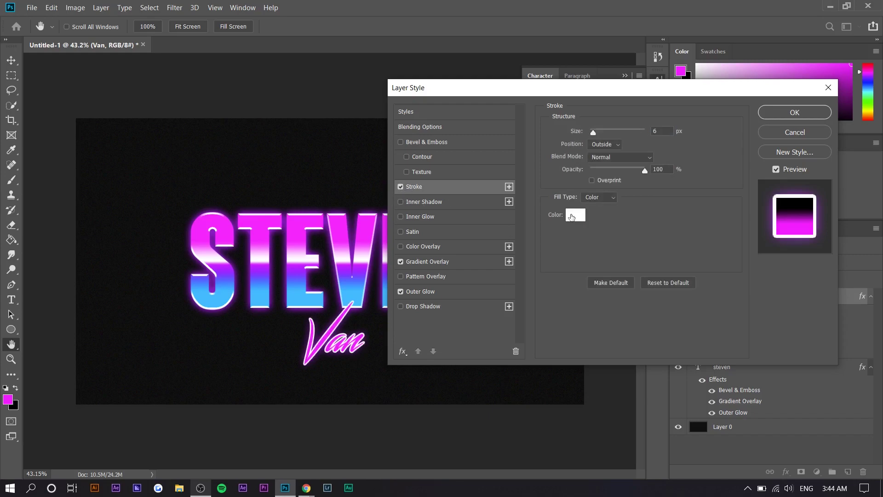
{"action": "left_click", "coordinate": [575, 215]}
{"action": "left_click_drag", "start_coordinate": [578, 209], "coordinate": [688, 138]}
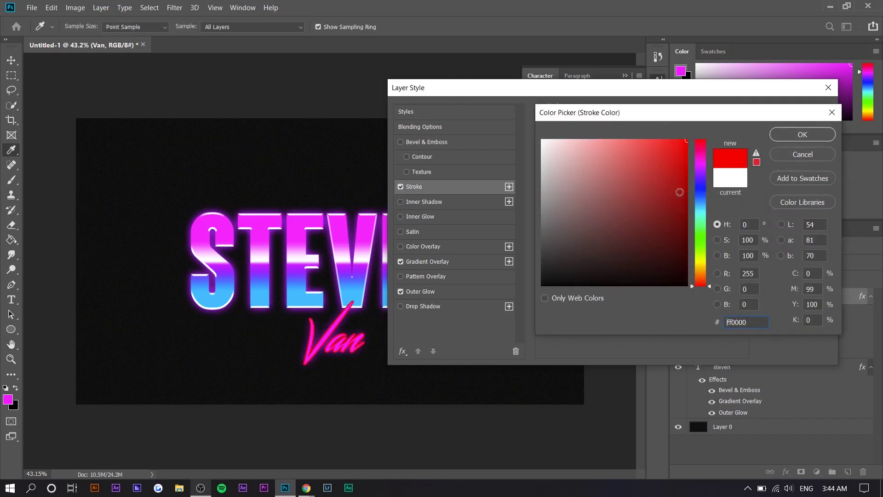
{"action": "left_click", "coordinate": [696, 173]}
{"action": "left_click_drag", "start_coordinate": [697, 173], "coordinate": [701, 179]}
{"action": "left_click", "coordinate": [720, 177]}
{"action": "type", "text": "6000ff"}
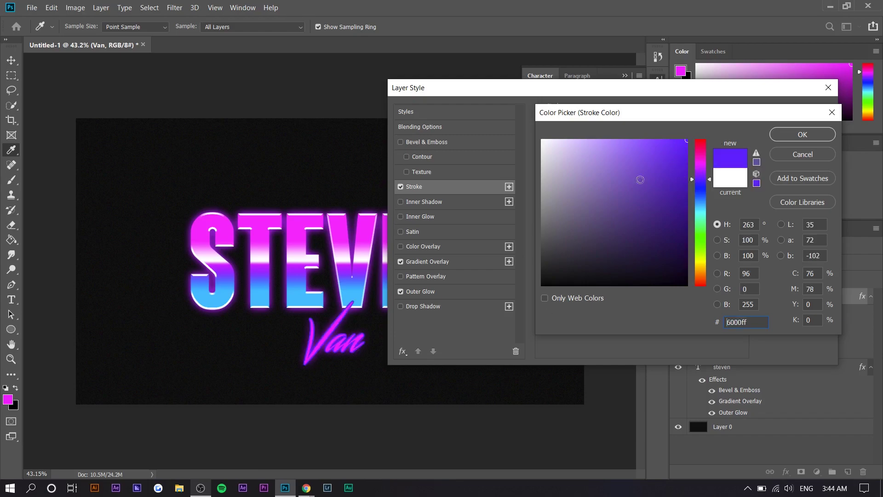
{"action": "left_click", "coordinate": [698, 172]}
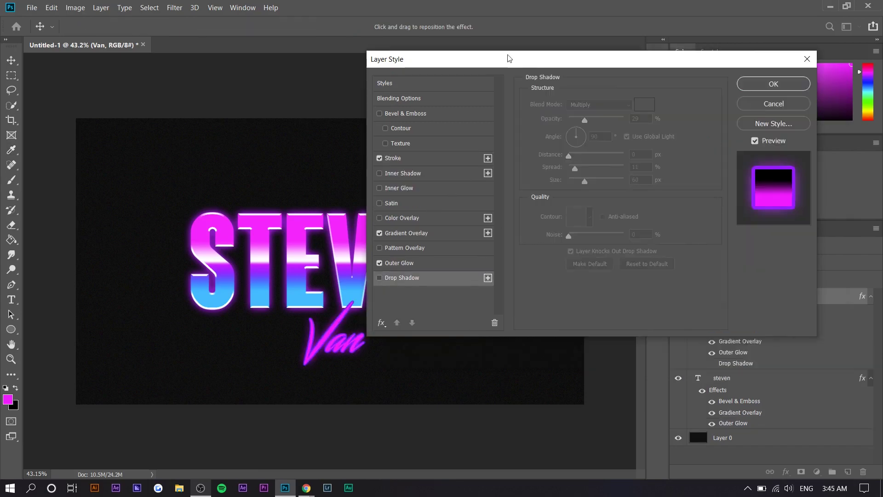
{"action": "left_click", "coordinate": [759, 82]}
{"action": "left_click", "coordinate": [13, 300]}
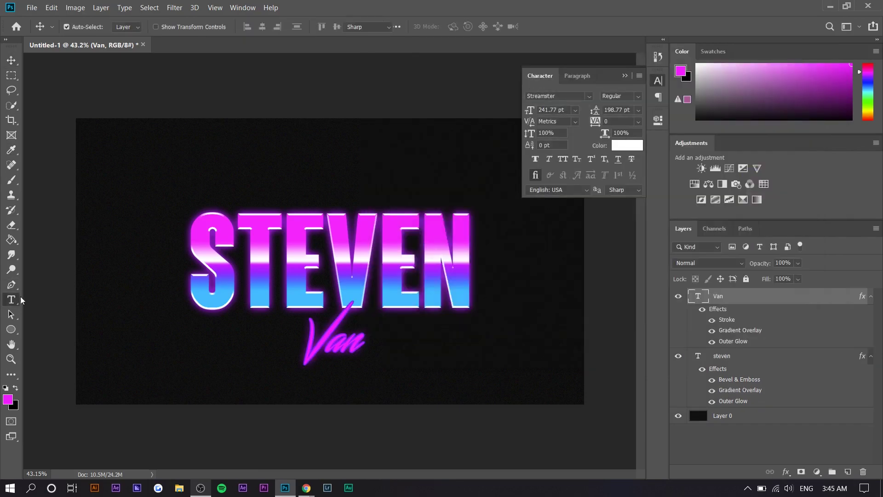
{"action": "double_click", "coordinate": [340, 331]}
{"action": "left_click", "coordinate": [11, 60]}
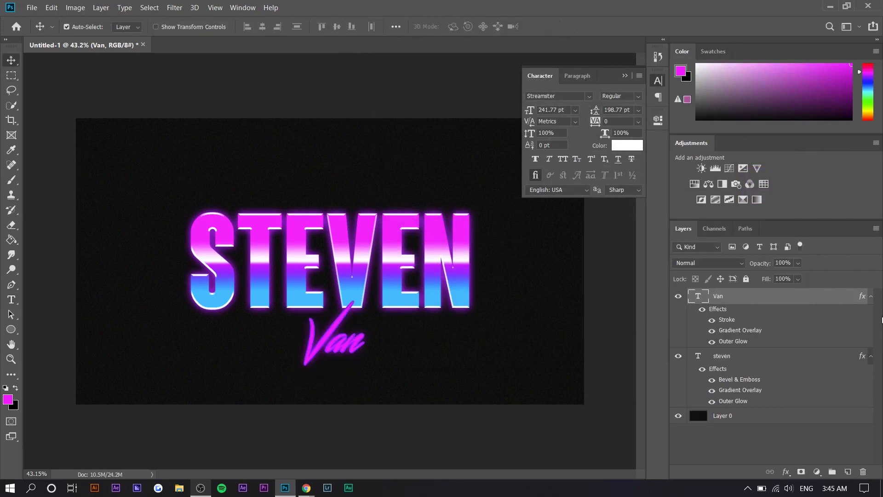
Recolor the magenta stop of the script text's gradient overlay to a softer, lighter pink
{"action": "right_click", "coordinate": [834, 306]}
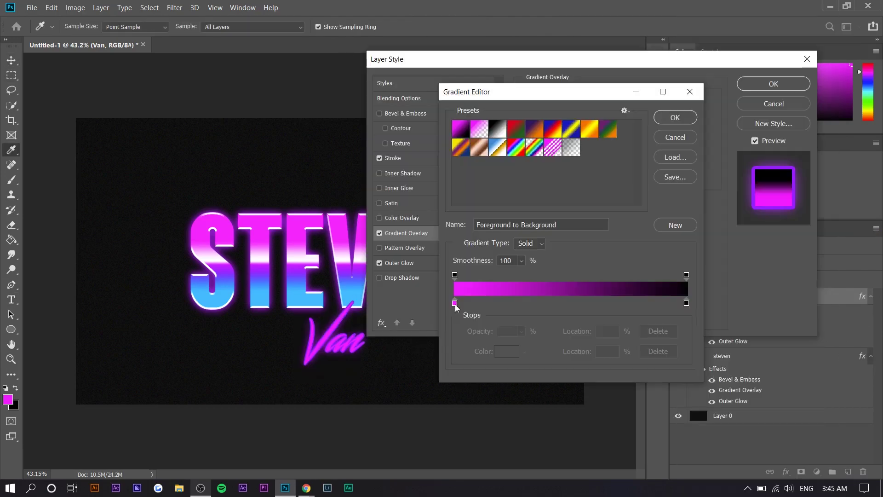
{"action": "left_click", "coordinate": [455, 303]}
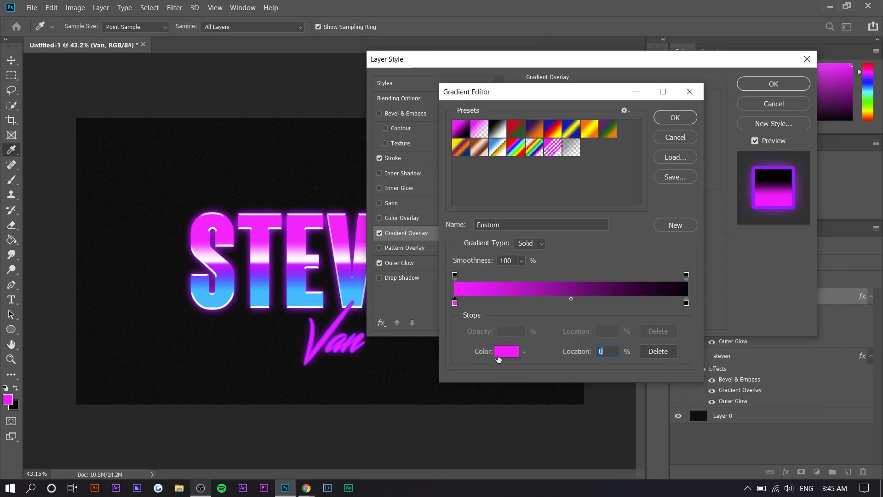
{"action": "left_click", "coordinate": [502, 351]}
{"action": "left_click", "coordinate": [628, 140]}
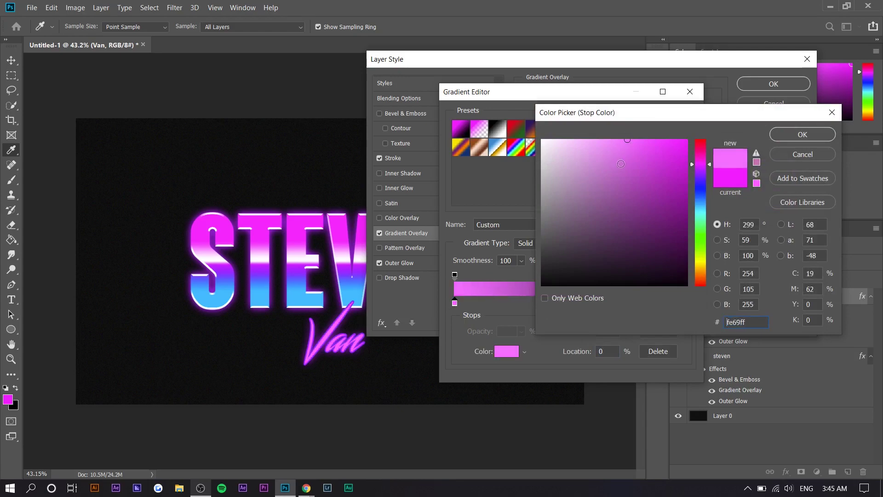
{"action": "left_click_drag", "start_coordinate": [699, 165], "coordinate": [698, 158]}
{"action": "key", "text": "Return"}
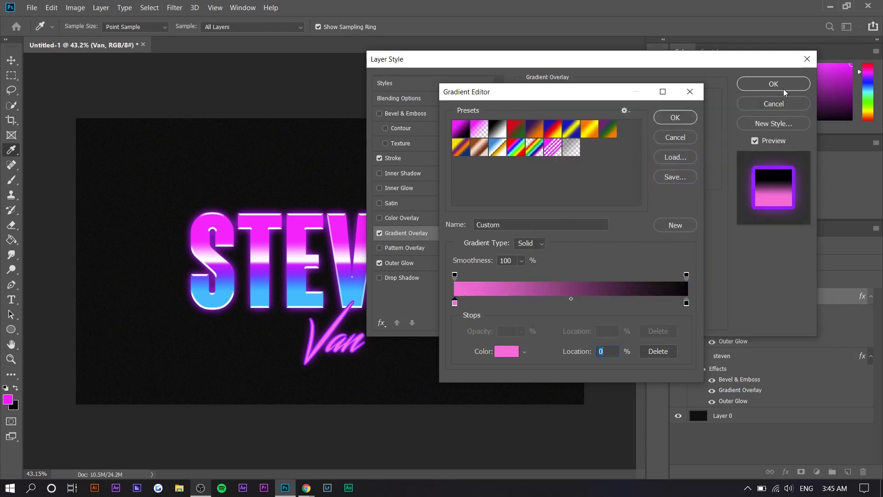
{"action": "left_click", "coordinate": [674, 118]}
{"action": "key", "text": "Return"}
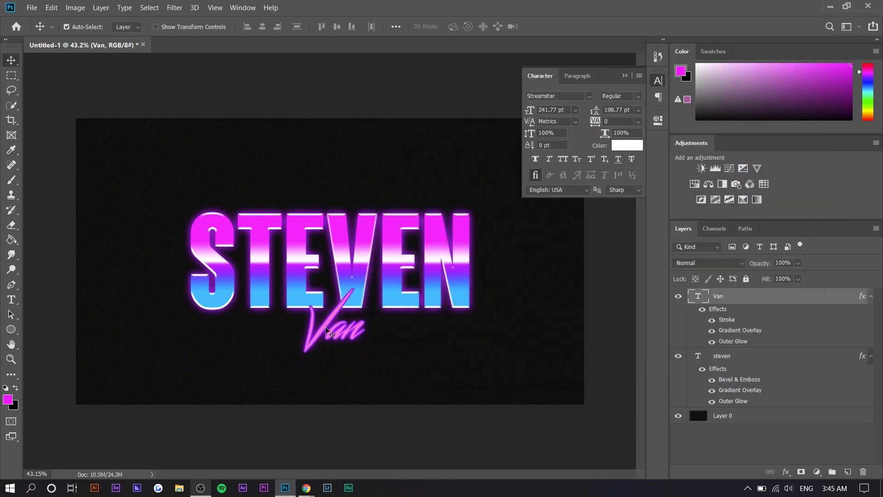
Align the script text and the large text by their horizontal centers
{"action": "key", "text": "ctrl+a"}
{"action": "key", "text": "ctrl+d"}
{"action": "left_click", "coordinate": [764, 357], "text": "shift"}
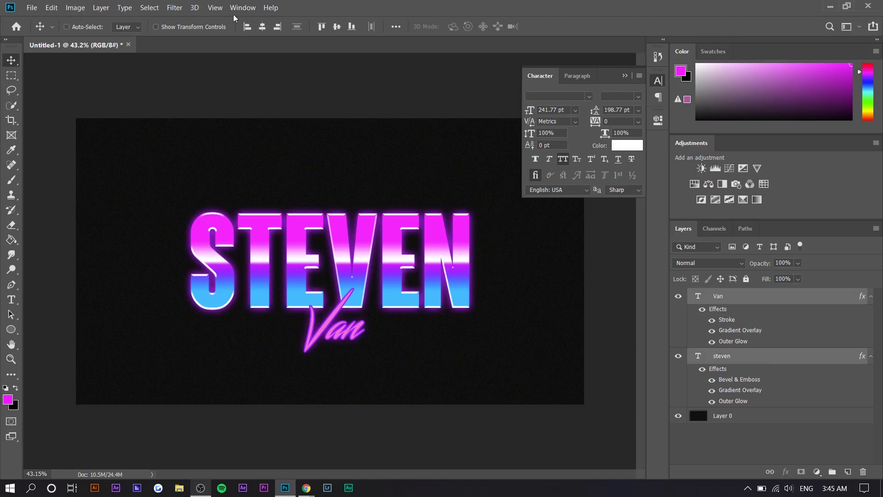
{"action": "left_click", "coordinate": [264, 28]}
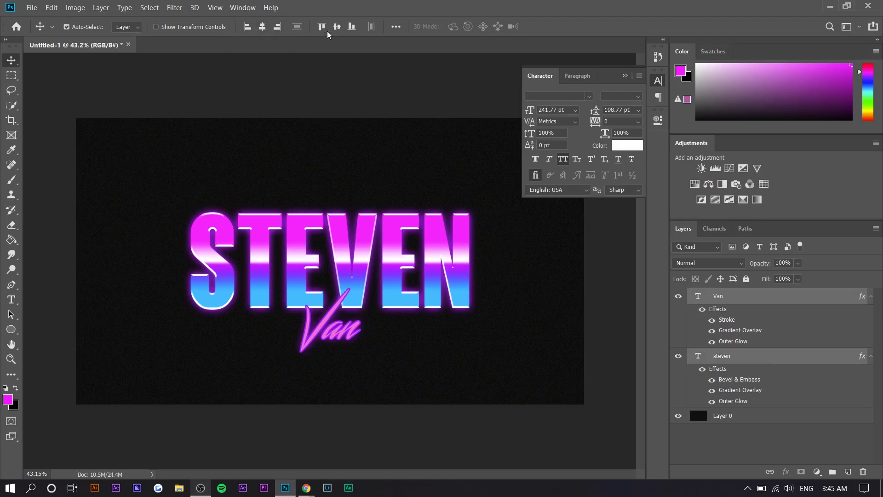
Group the two text layers and center the group vertically on the canvas
{"action": "key", "text": "ctrl+g"}
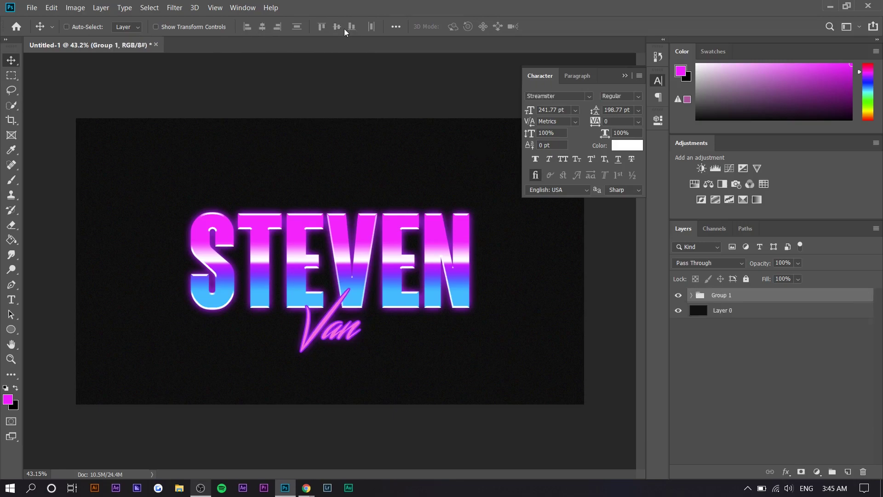
{"action": "key", "text": "ctrl+a"}
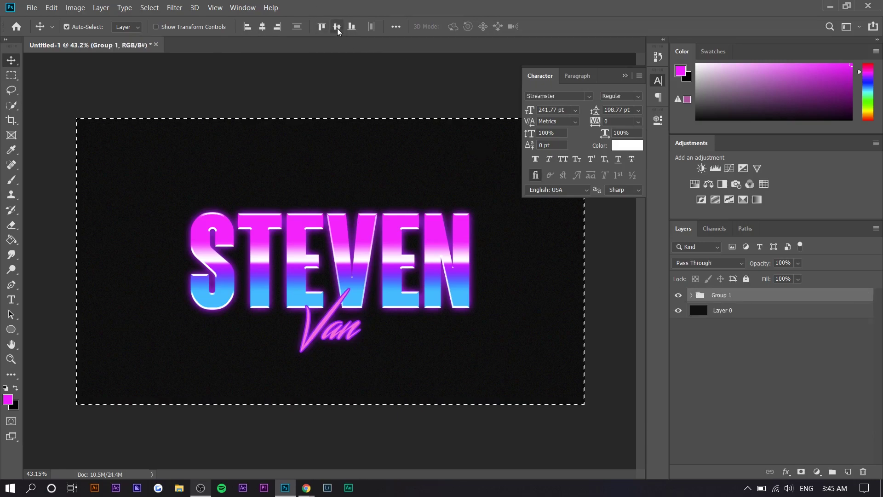
{"action": "left_click", "coordinate": [337, 27]}
{"action": "key", "text": "ctrl+d"}
Add a Satin effect in Overlay blend mode to the large text layer inside the group
{"action": "left_click", "coordinate": [691, 295]}
{"action": "right_click", "coordinate": [758, 365]}
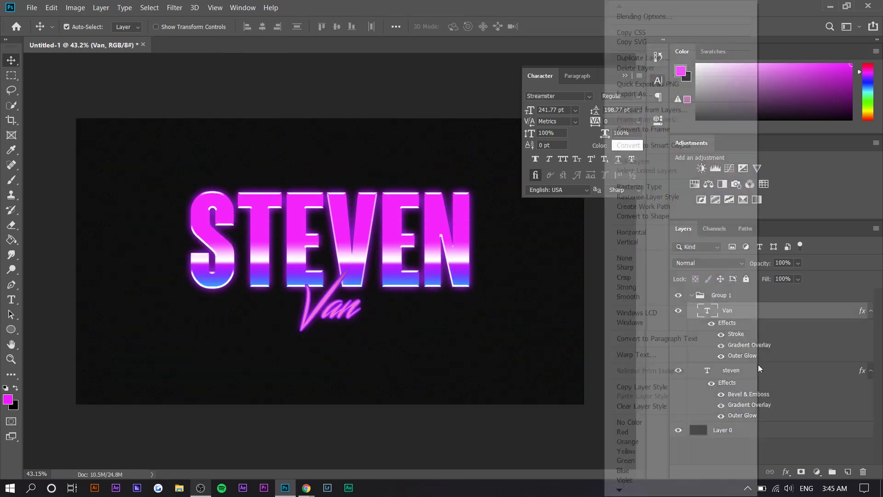
{"action": "left_click", "coordinate": [632, 18]}
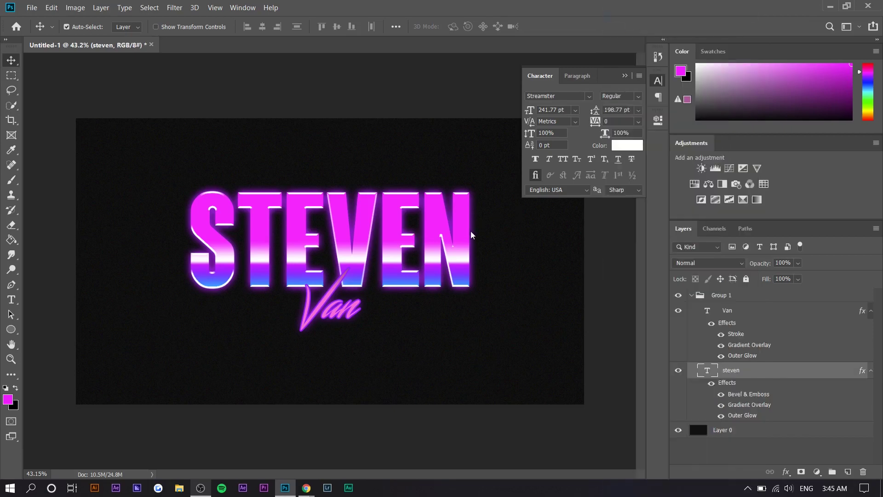
{"action": "left_click", "coordinate": [401, 208]}
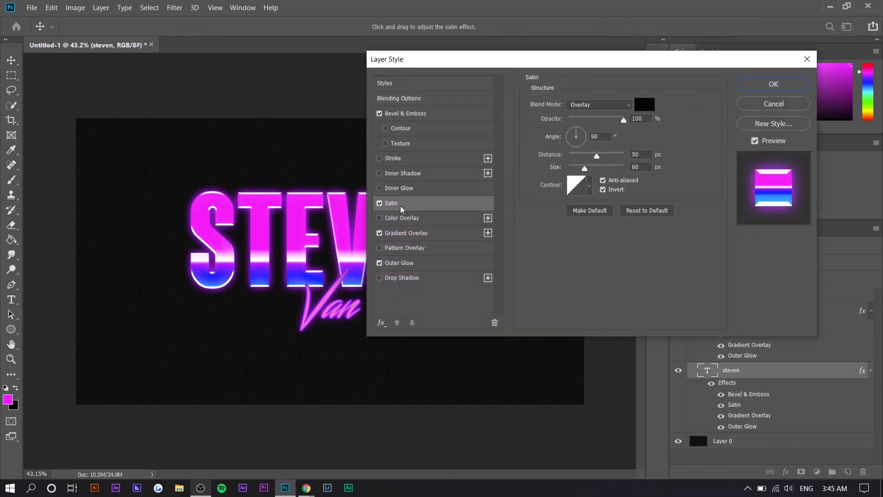
Compare the large text with Satin off and on, and review the effect's blend mode and opacity
{"action": "left_click", "coordinate": [381, 206]}
{"action": "left_click", "coordinate": [380, 205]}
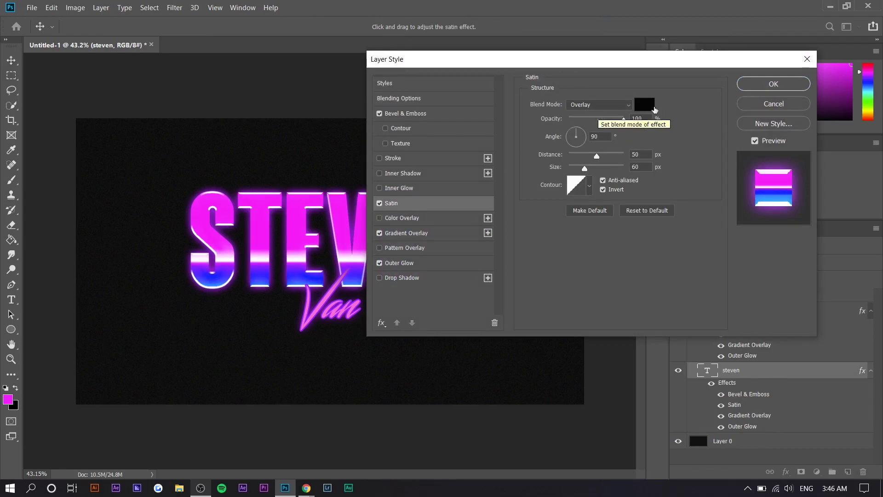
{"action": "left_click", "coordinate": [616, 109]}
{"action": "left_click", "coordinate": [617, 111]}
{"action": "left_click", "coordinate": [624, 120]}
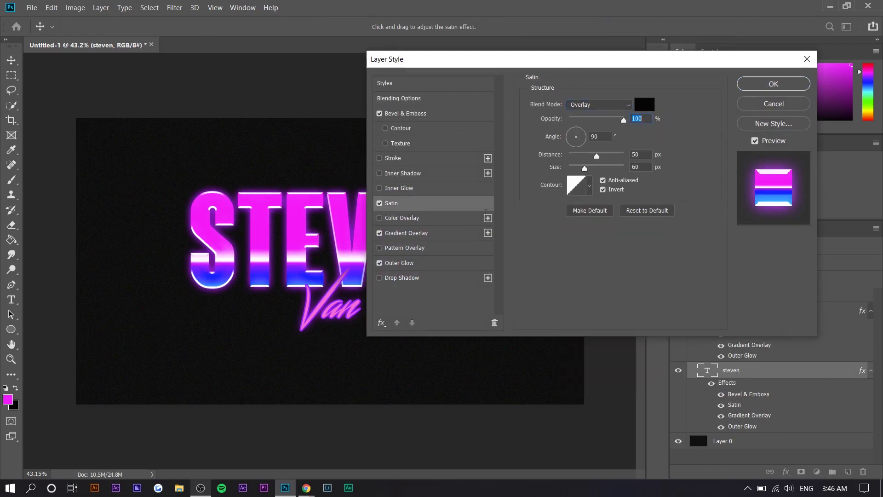
{"action": "left_click", "coordinate": [380, 203]}
{"action": "left_click", "coordinate": [380, 203]}
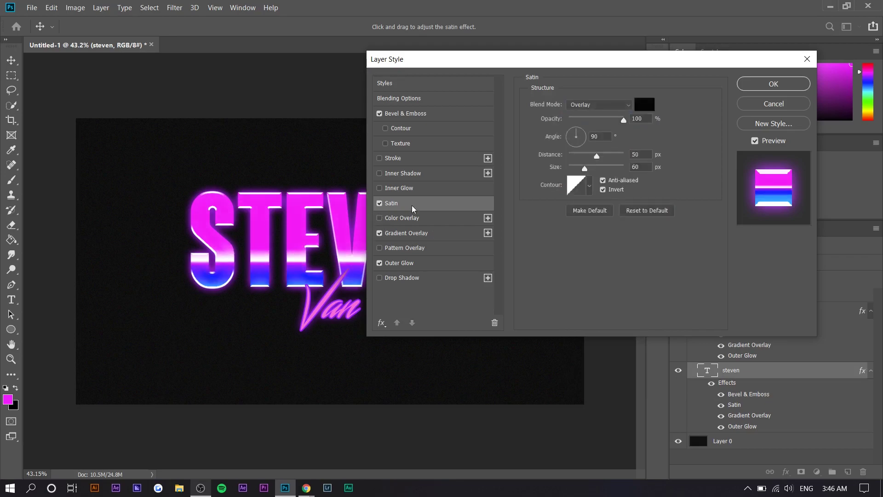
{"action": "left_click", "coordinate": [414, 234]}
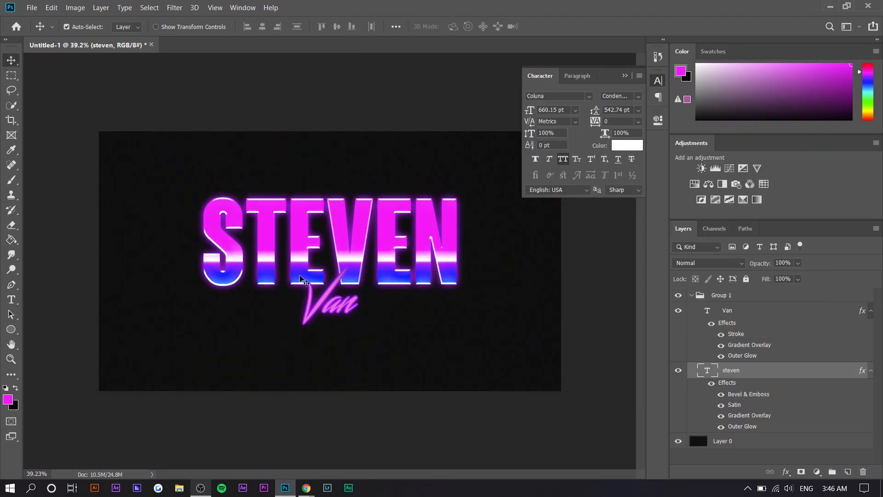
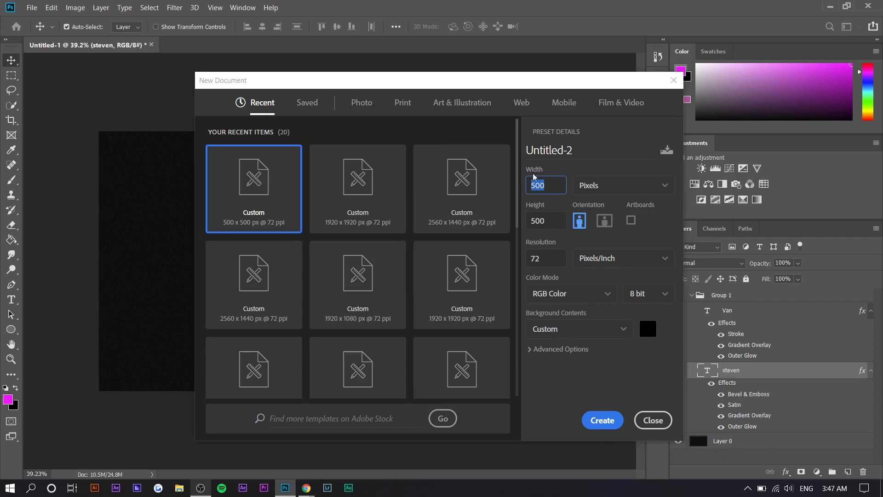
Create a new 400 × 400 pixel document at 72 pixels/inch
{"action": "key", "text": "Tab"}
{"action": "type", "text": "40"}
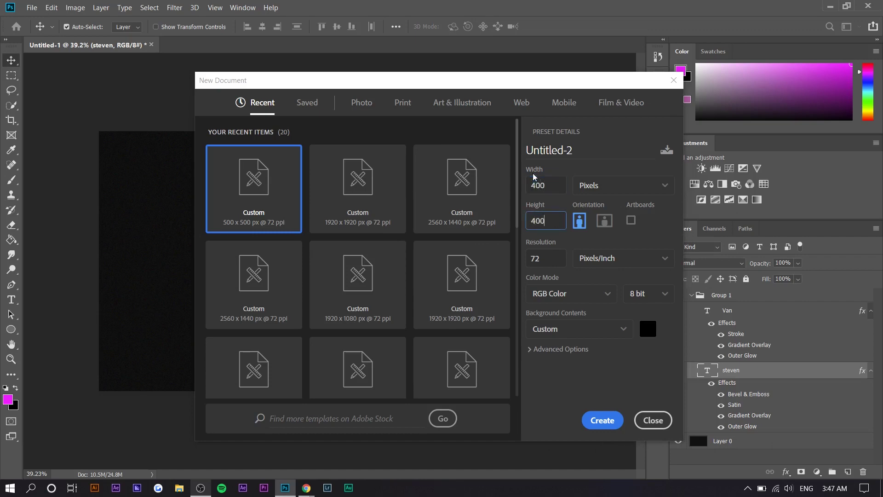
{"action": "key", "text": "Return"}
Unlock the black background and replace it with a new empty layer so the canvas is transparent
{"action": "double_click", "coordinate": [815, 305]}
{"action": "key", "text": "Return"}
{"action": "left_click", "coordinate": [849, 473]}
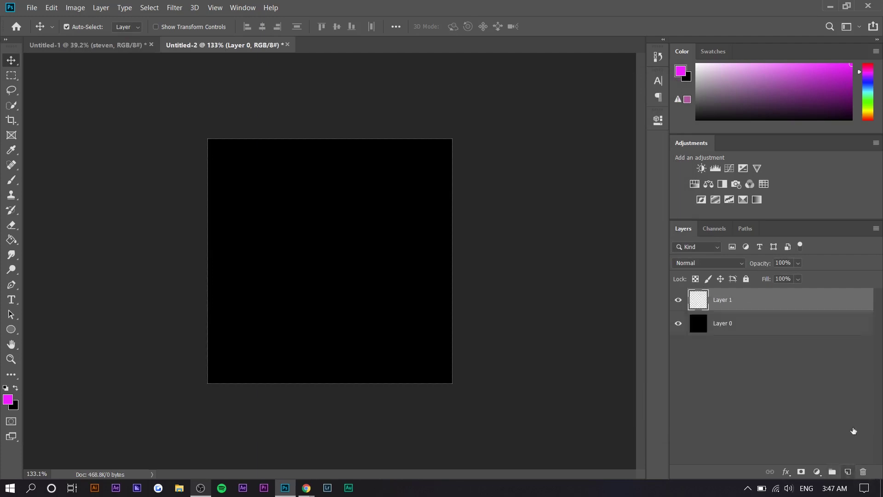
{"action": "left_click", "coordinate": [785, 326]}
{"action": "key", "text": "Delete"}
Set up the Rectangle tool with no fill and a white stroke
{"action": "scroll", "coordinate": [399, 327], "scroll_direction": "up", "scroll_amount": 2}
{"action": "left_click", "coordinate": [12, 329]}
{"action": "left_click_drag", "start_coordinate": [12, 331], "coordinate": [25, 331]}
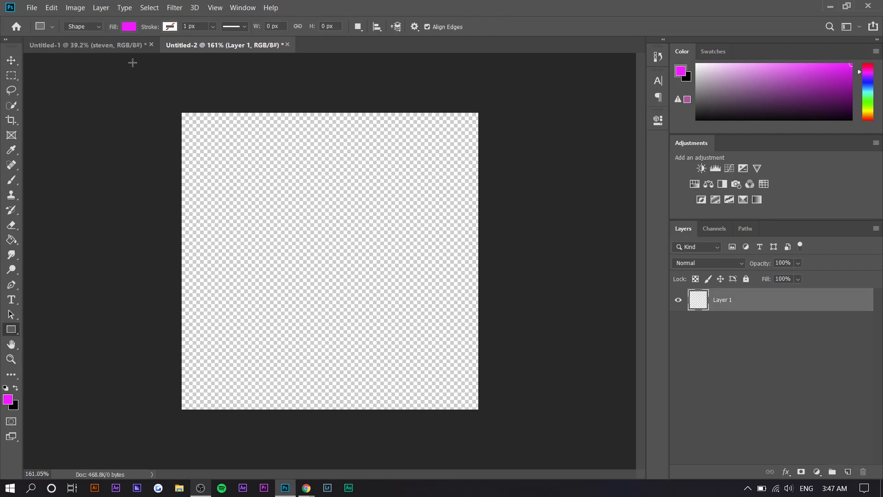
{"action": "left_click_drag", "start_coordinate": [10, 330], "coordinate": [10, 333]}
{"action": "left_click", "coordinate": [134, 27]}
{"action": "left_click", "coordinate": [81, 50]}
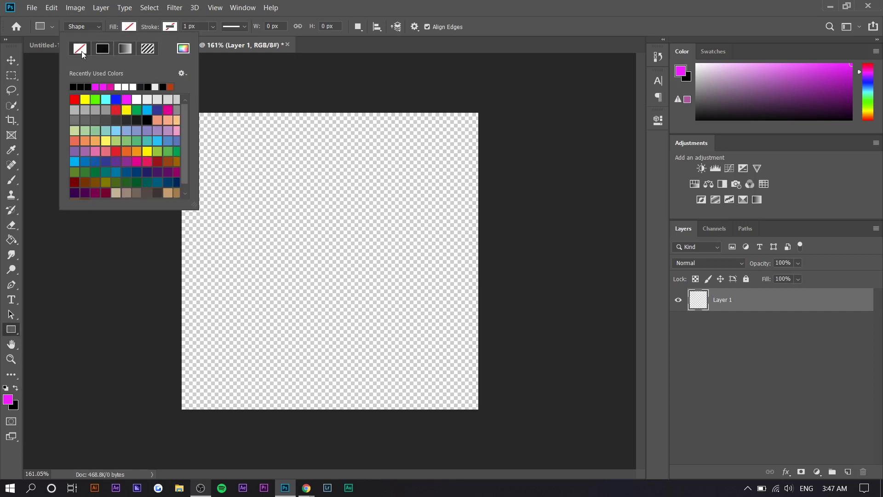
{"action": "left_click", "coordinate": [170, 26]}
{"action": "left_click", "coordinate": [170, 27]}
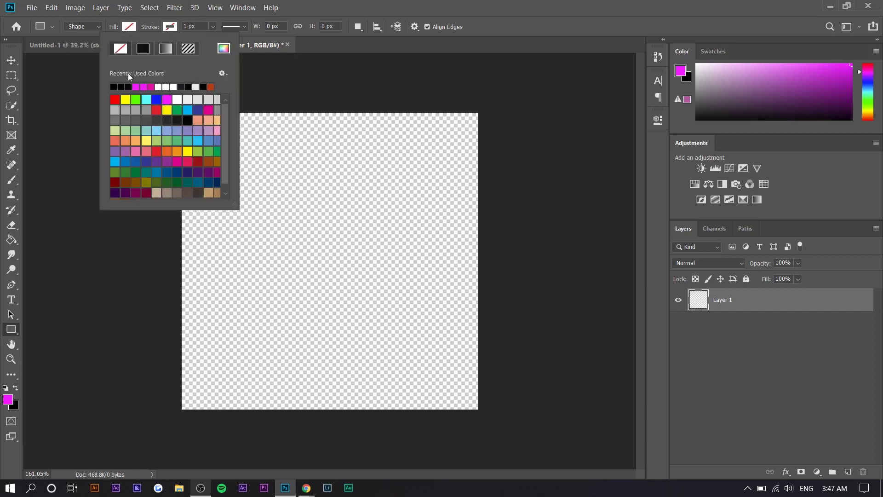
{"action": "left_click", "coordinate": [162, 86]}
{"action": "left_click", "coordinate": [289, 180]}
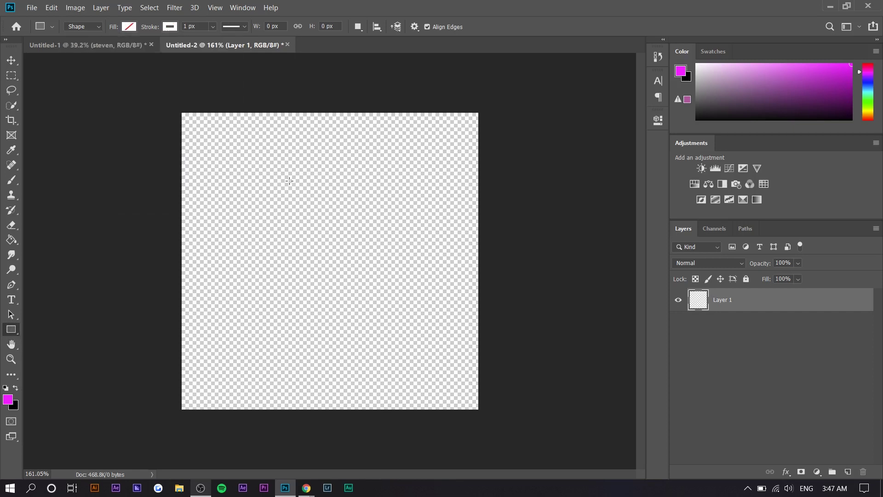
Create a 400 × 400 px rectangle drawn from its center
{"action": "left_click", "coordinate": [289, 180]}
{"action": "type", "text": "400"}
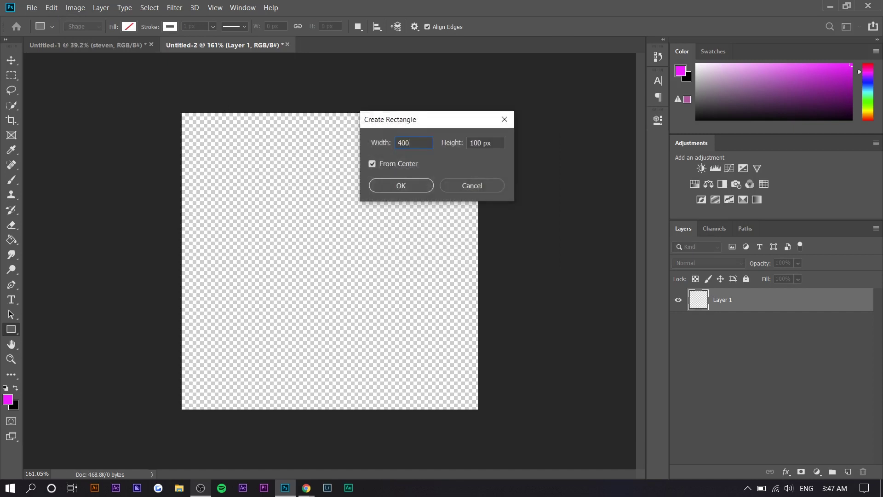
{"action": "key", "text": "Tab"}
{"action": "type", "text": "400"}
{"action": "left_click", "coordinate": [412, 187]}
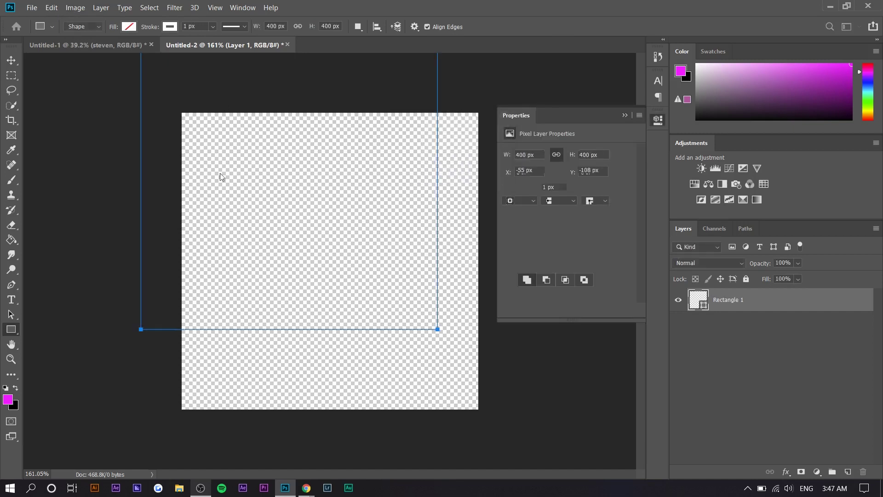
Move the rectangle to X 0 px, Y 0 px so it lines up with the canvas edges
{"action": "key", "text": "v"}
{"action": "key", "text": "ctrl+t"}
{"action": "left_click_drag", "start_coordinate": [310, 142], "coordinate": [344, 210]}
{"action": "key", "text": "Return"}
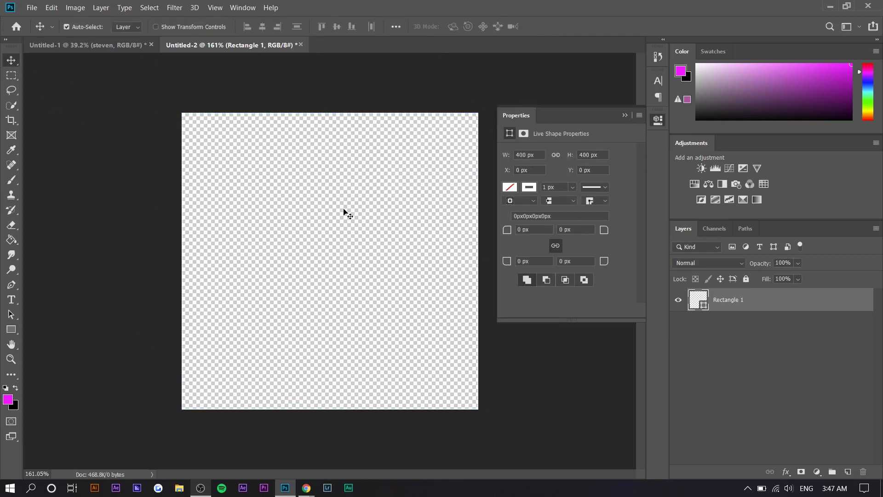
Set the rectangle's stroke width to about 2.5 px, trying a black stroke before setting it to white
{"action": "left_click", "coordinate": [11, 329]}
{"action": "key", "text": "ctrl+0"}
{"action": "left_click", "coordinate": [167, 28]}
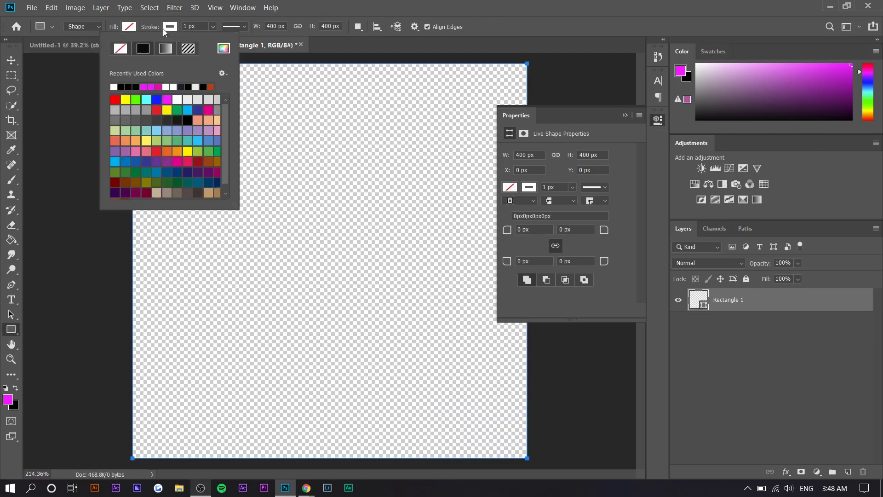
{"action": "left_click", "coordinate": [128, 87]}
{"action": "left_click", "coordinate": [213, 27]}
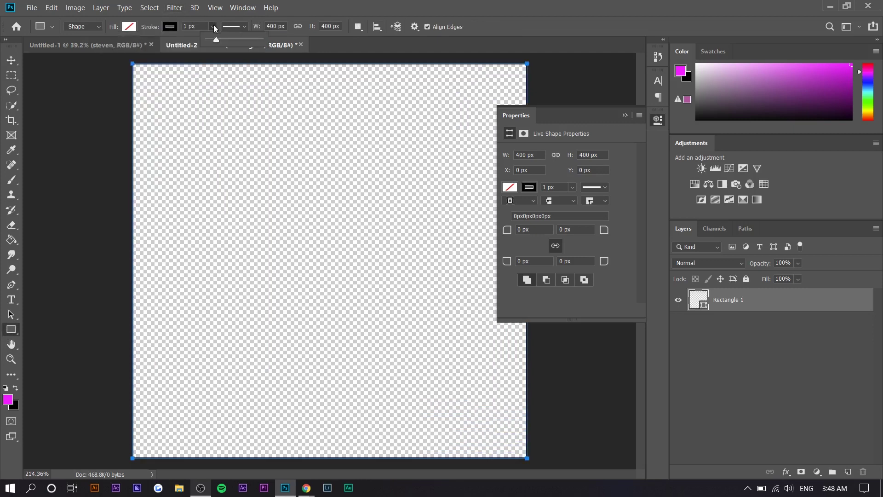
{"action": "left_click_drag", "start_coordinate": [216, 39], "coordinate": [217, 39]}
{"action": "left_click", "coordinate": [169, 27]}
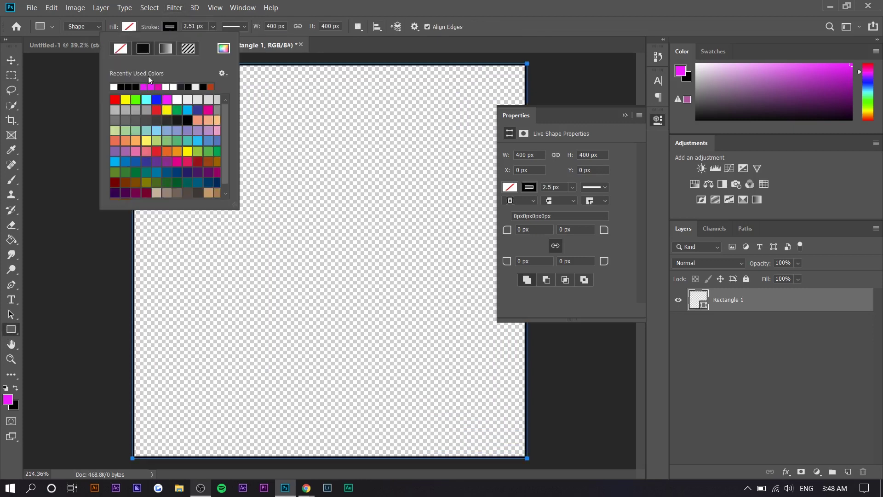
{"action": "left_click", "coordinate": [115, 88]}
{"action": "left_click", "coordinate": [12, 61]}
{"action": "scroll", "coordinate": [79, 118], "scroll_direction": "down", "scroll_amount": 1}
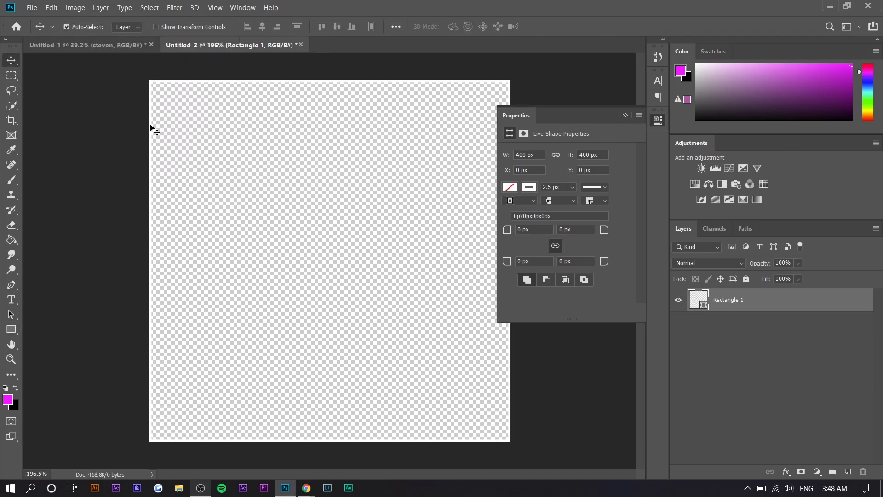
Define the white square outline as a pattern named "sq"
{"action": "left_click", "coordinate": [54, 7]}
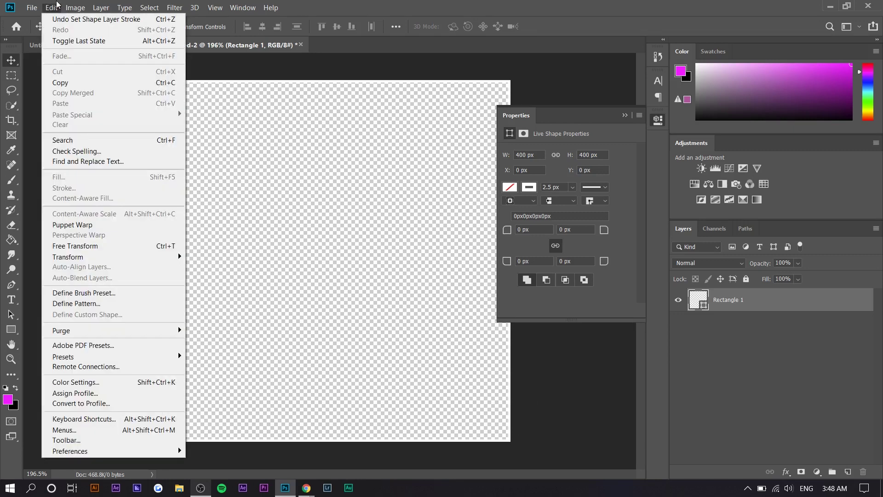
{"action": "left_click", "coordinate": [78, 304]}
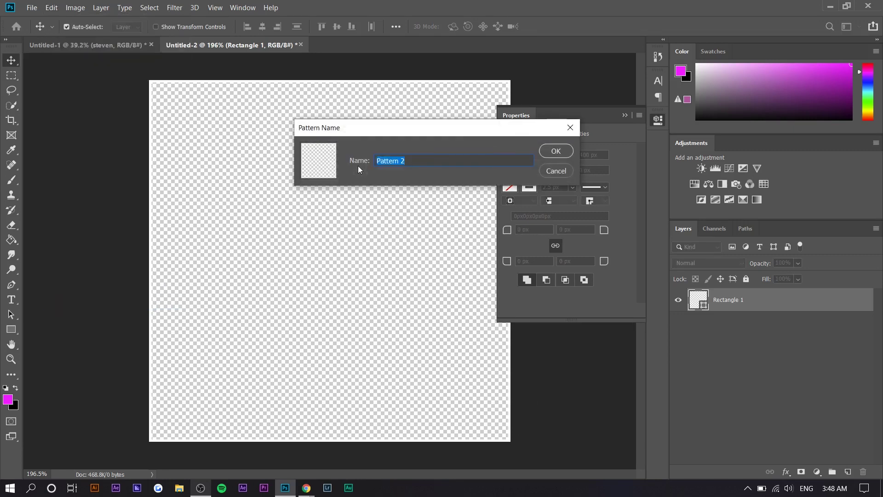
{"action": "type", "text": "sq"}
{"action": "key", "text": "Return"}
Add a new empty layer directly above the large text layer in the text design document
{"action": "left_click", "coordinate": [90, 41]}
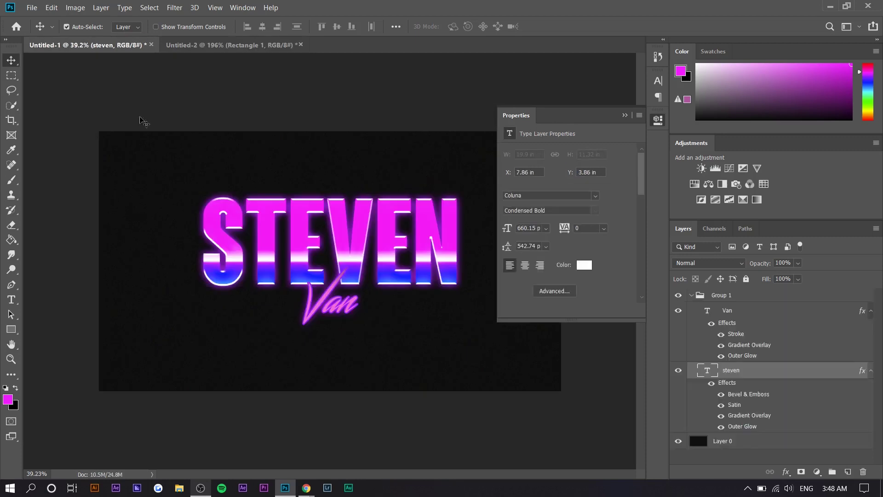
{"action": "left_click", "coordinate": [848, 472]}
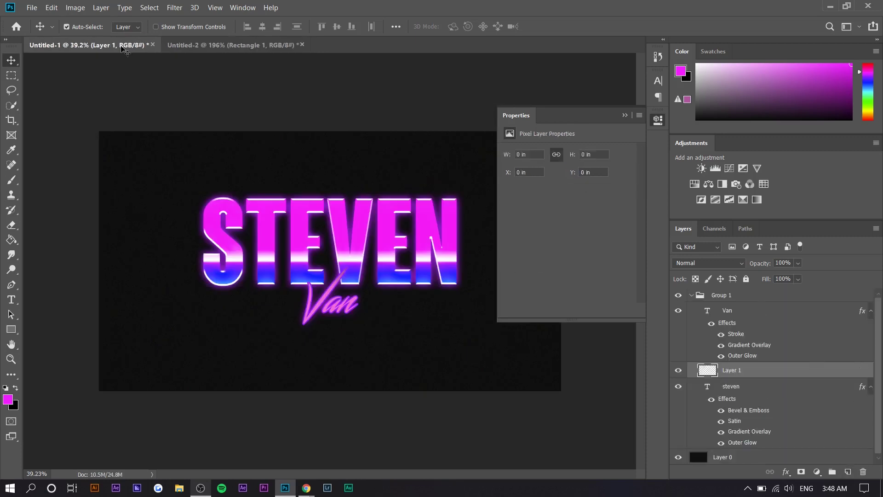
Try filling the new layer with the saved 400 px square outline pattern, and undo the fill
{"action": "left_click", "coordinate": [49, 8]}
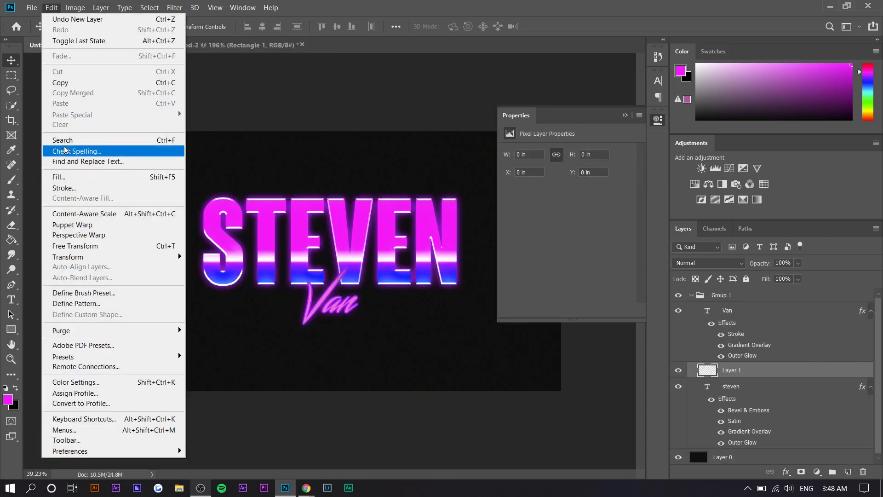
{"action": "left_click", "coordinate": [62, 177]}
{"action": "left_click", "coordinate": [423, 121]}
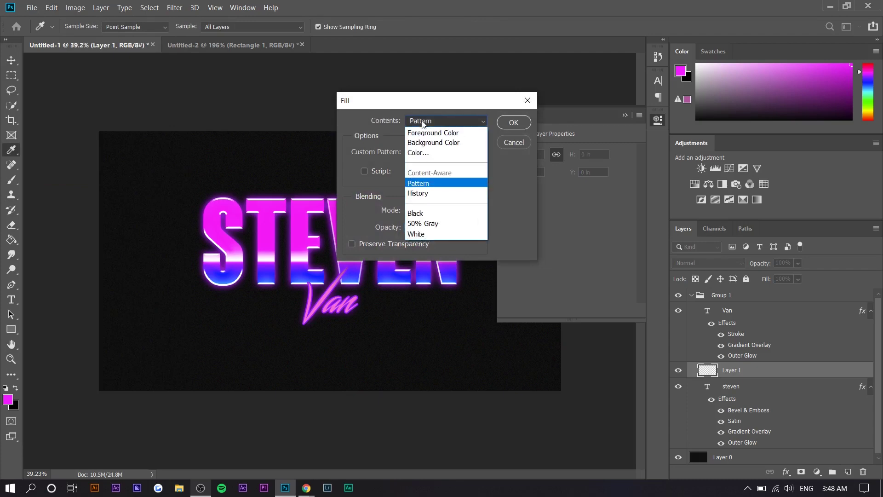
{"action": "left_click", "coordinate": [431, 123]}
{"action": "left_click", "coordinate": [427, 152]}
{"action": "left_click", "coordinate": [377, 232]}
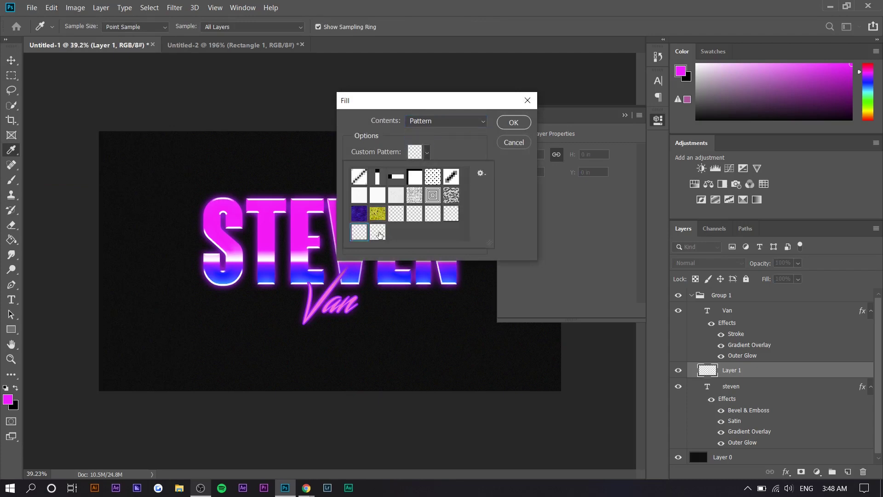
{"action": "left_click", "coordinate": [511, 123]}
{"action": "key", "text": "ctrl+minus"}
{"action": "key", "text": "ctrl+0"}
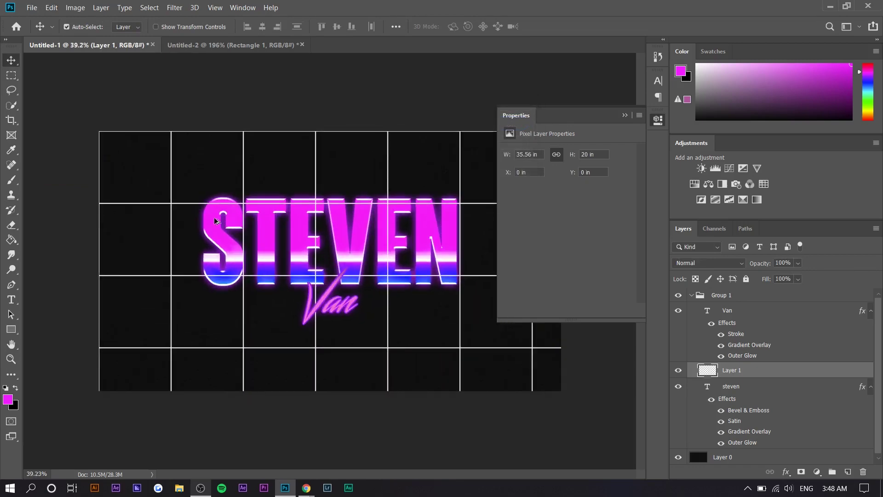
{"action": "left_click", "coordinate": [221, 224]}
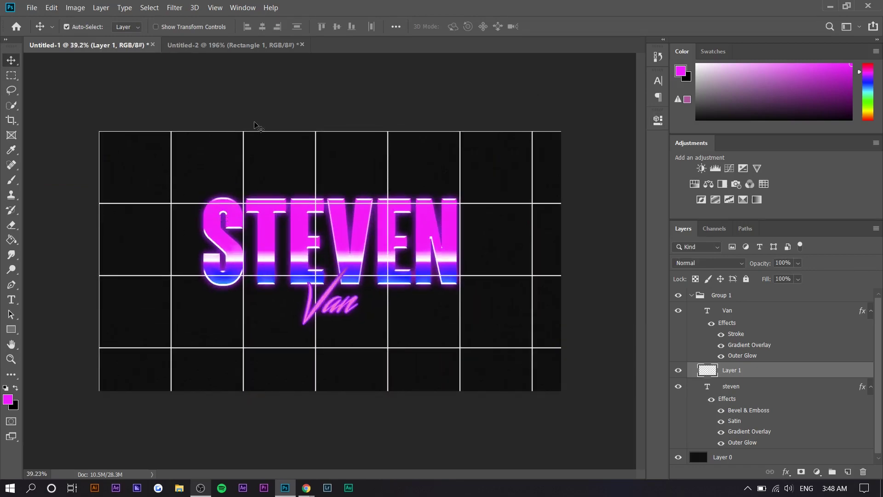
Resize the square outline document's image to 100 × 100 pixels
{"action": "left_click", "coordinate": [244, 45]}
{"action": "left_click", "coordinate": [75, 8]}
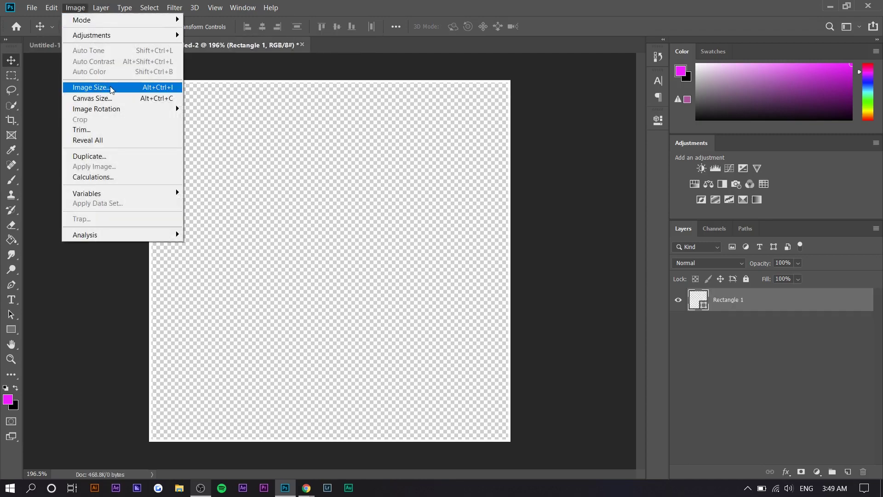
{"action": "left_click", "coordinate": [111, 87]}
{"action": "type", "text": "100"}
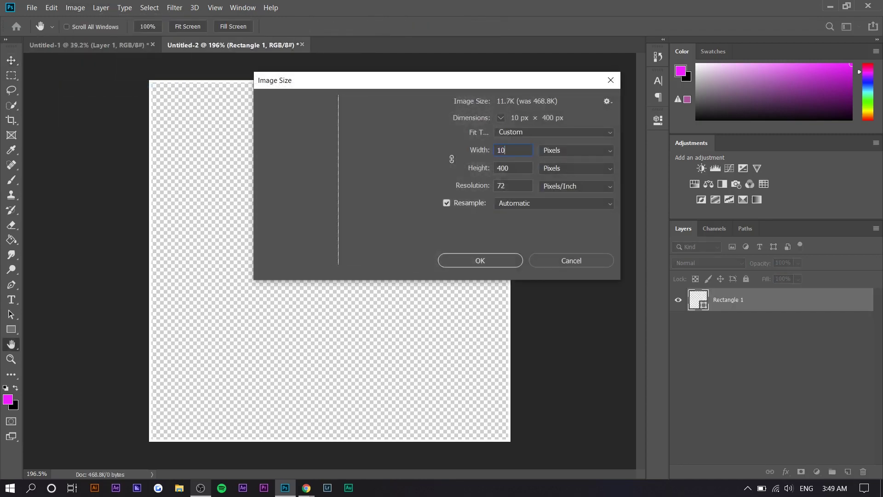
{"action": "left_click", "coordinate": [514, 170]}
{"action": "type", "text": "100"}
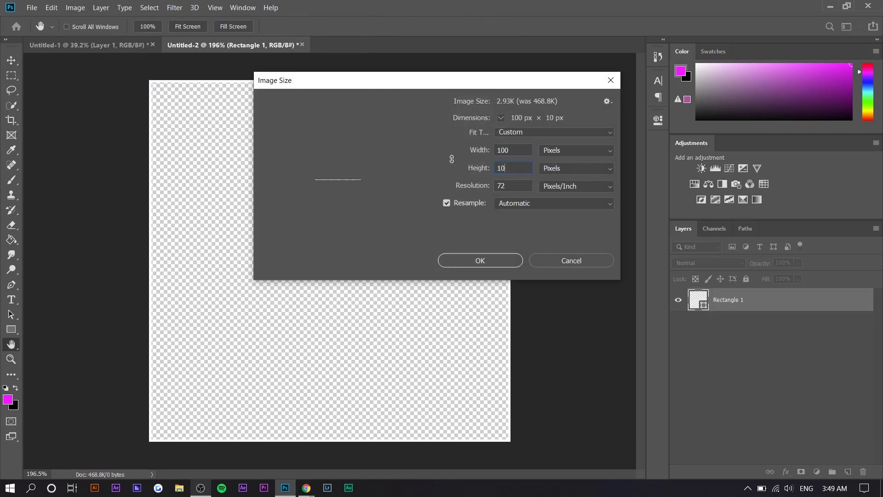
{"action": "key", "text": "Return"}
Reduce the rectangle's white stroke to a thinner width in the resized square document
{"action": "key", "text": "v"}
{"action": "scroll", "coordinate": [327, 250], "scroll_direction": "up", "scroll_amount": 3}
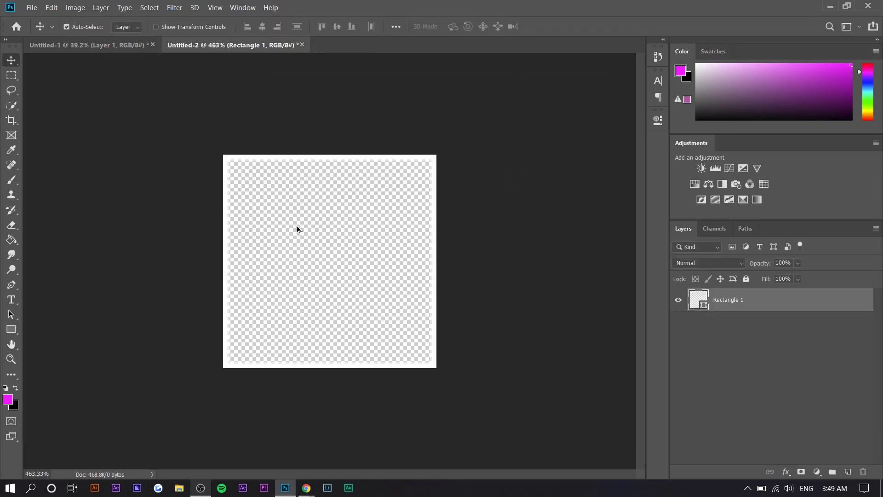
{"action": "scroll", "coordinate": [302, 225], "scroll_direction": "up", "scroll_amount": 1}
{"action": "key", "text": "u"}
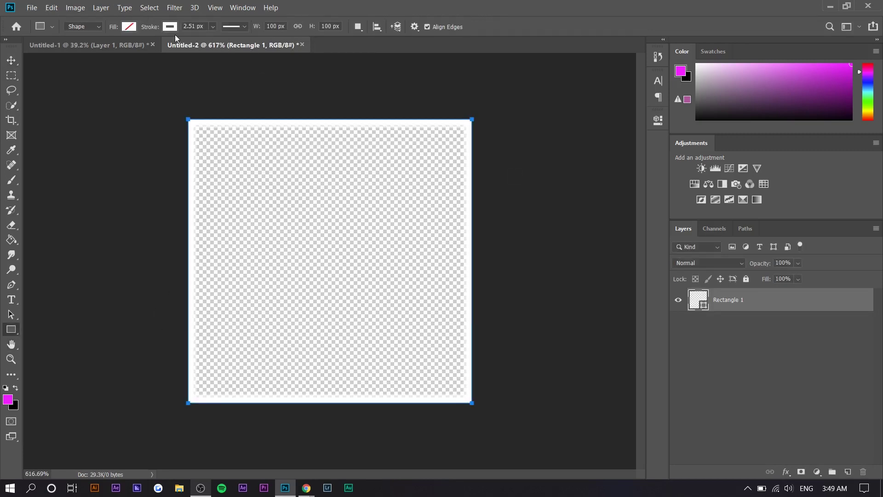
{"action": "left_click", "coordinate": [209, 28]}
{"action": "left_click", "coordinate": [212, 38]}
{"action": "left_click", "coordinate": [11, 60]}
Define the 100 px square outline as a pattern named "Gr"
{"action": "left_click", "coordinate": [51, 8]}
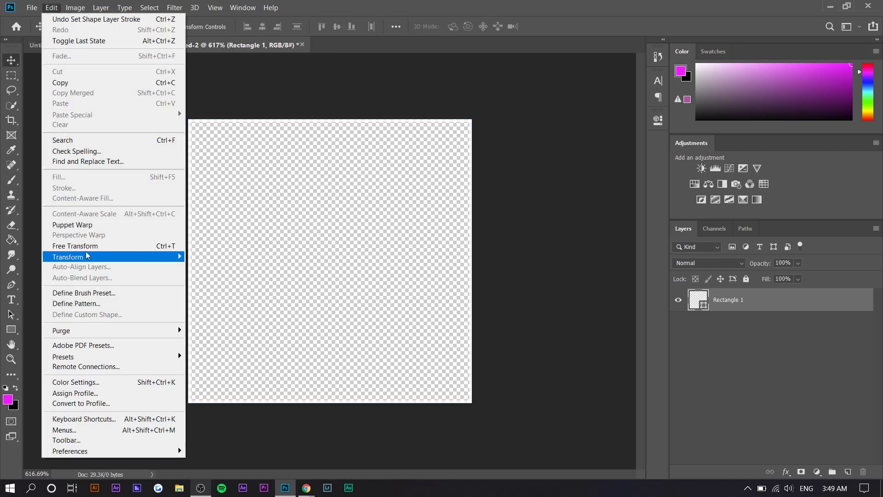
{"action": "left_click", "coordinate": [85, 304]}
{"action": "type", "text": "Gr"}
{"action": "key", "text": "Return"}
Fill the empty layer above the large text with the 100 px square outline pattern to make a grid
{"action": "left_click", "coordinate": [118, 42]}
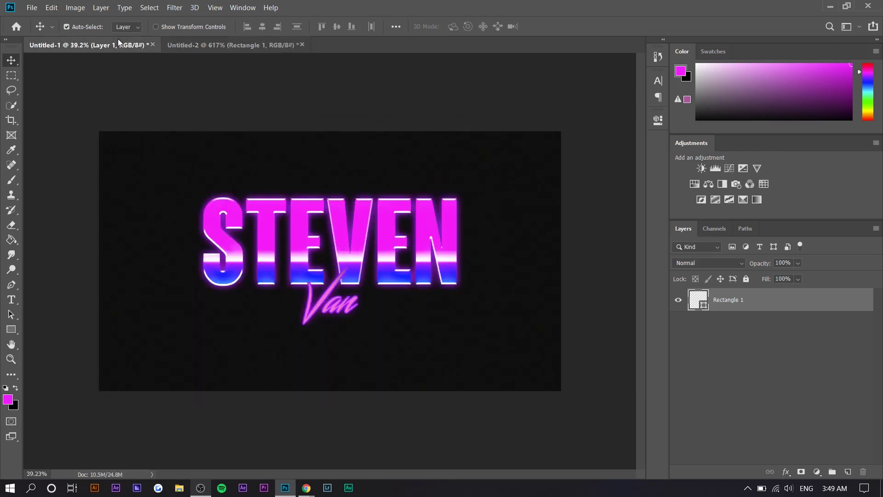
{"action": "key", "text": "u"}
{"action": "left_click", "coordinate": [51, 8]}
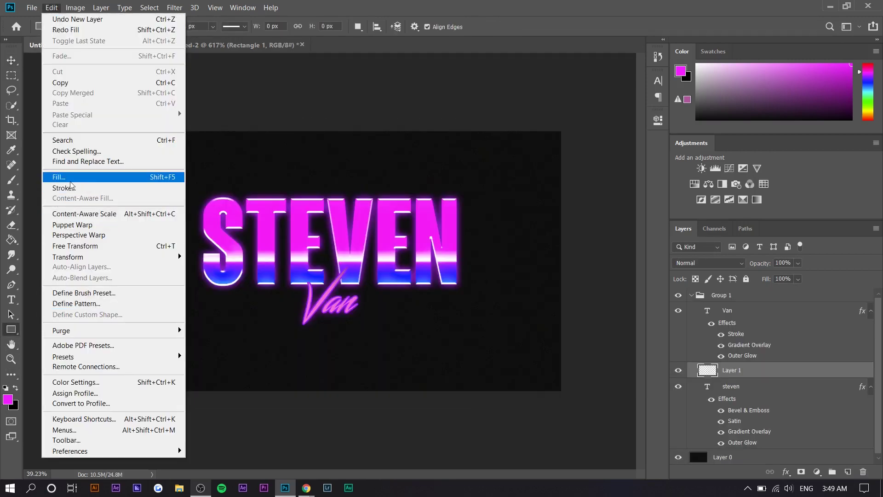
{"action": "left_click", "coordinate": [70, 180]}
{"action": "left_click", "coordinate": [426, 152]}
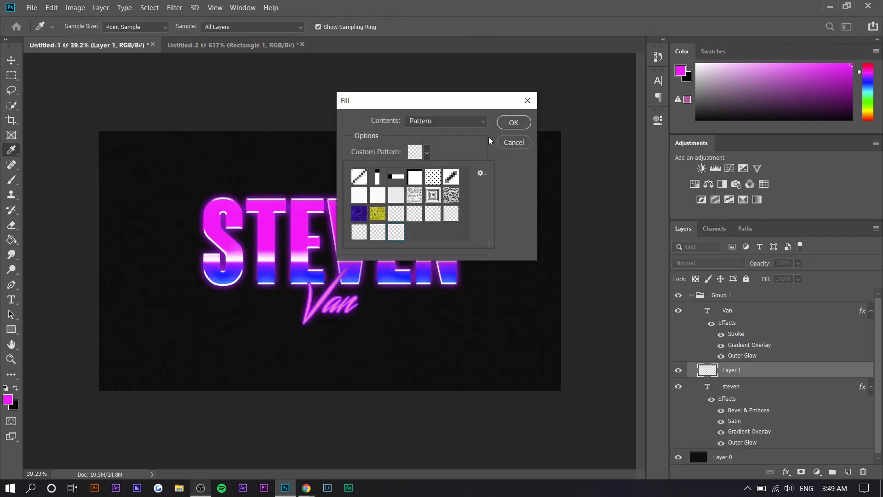
{"action": "left_click", "coordinate": [511, 123]}
{"action": "left_click", "coordinate": [511, 123]}
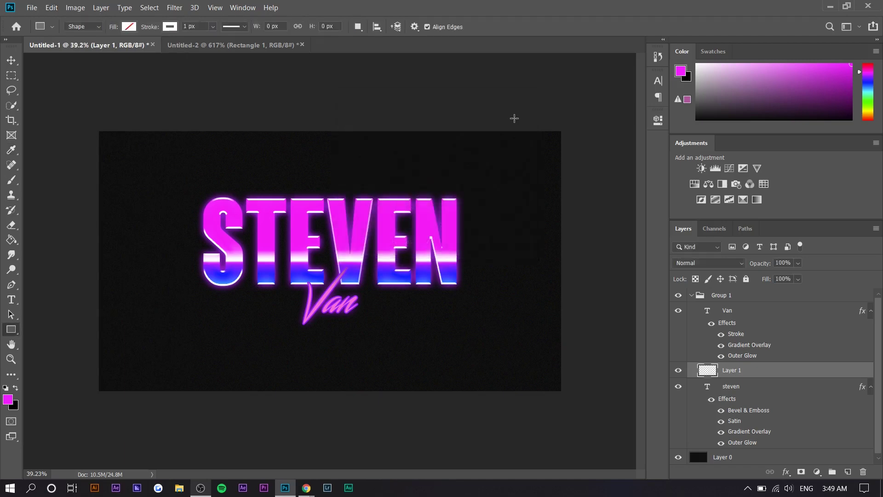
{"action": "left_click", "coordinate": [14, 65]}
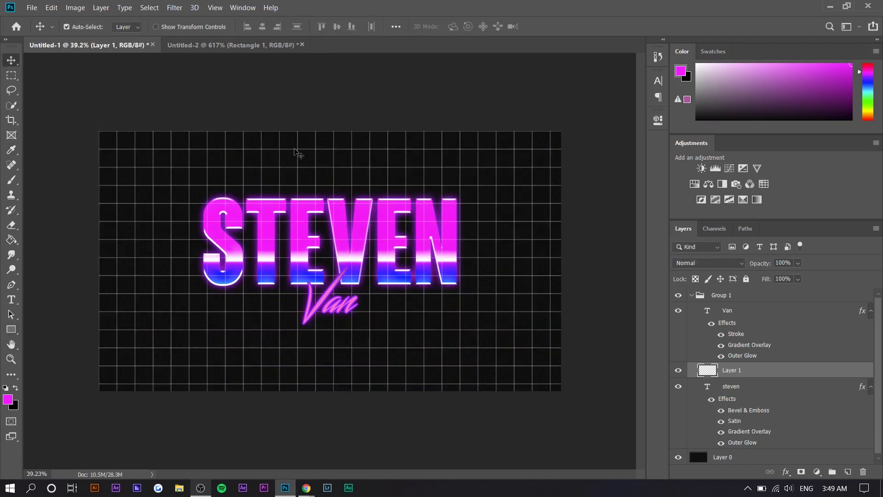
{"action": "left_click_drag", "start_coordinate": [321, 153], "coordinate": [318, 176]}
{"action": "key", "text": "ctrl+z"}
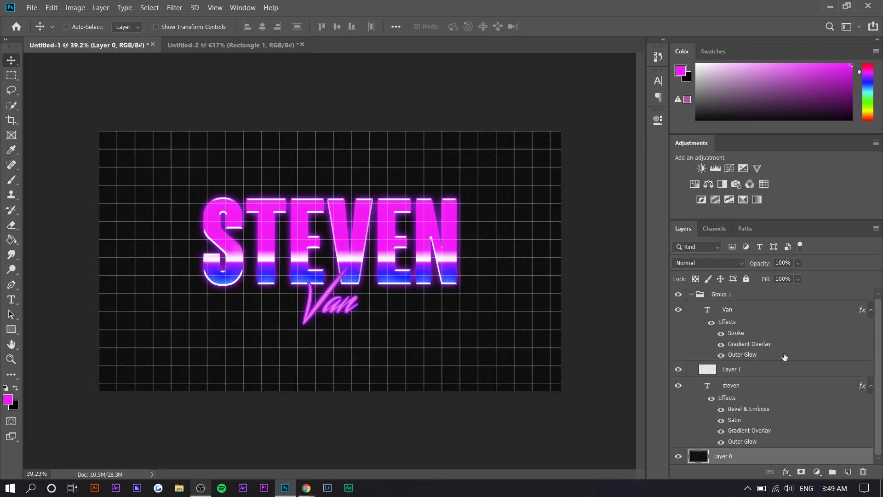
Move the grid layer straight down so its upper edge crosses the lower half of the large text
{"action": "left_click", "coordinate": [764, 370]}
{"action": "key", "text": "ctrl+t"}
{"action": "left_click_drag", "start_coordinate": [400, 208], "coordinate": [400, 306]}
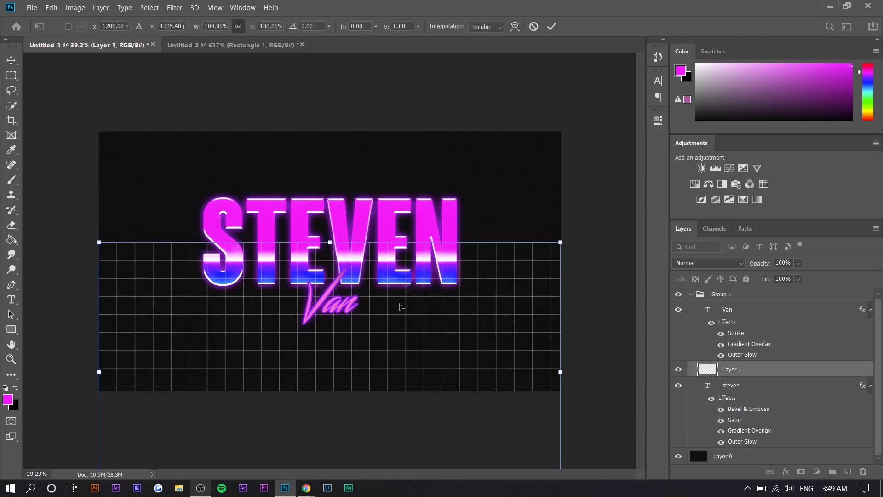
{"action": "key", "text": "Return"}
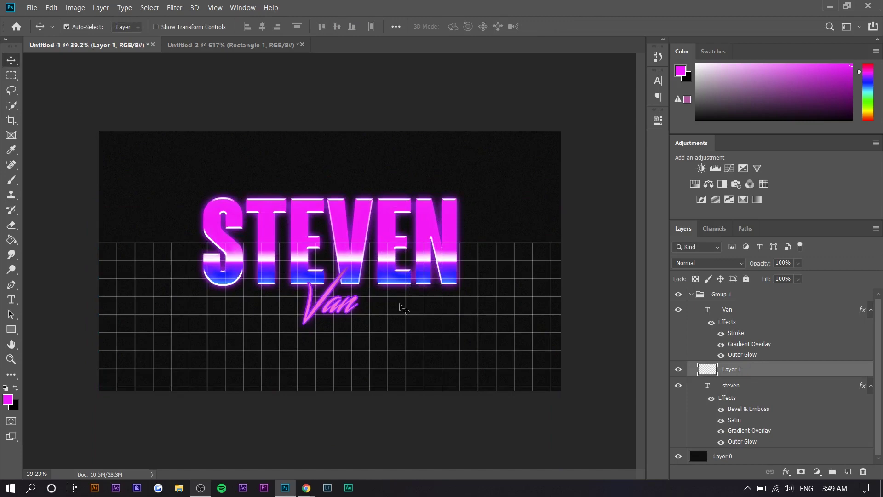
{"action": "left_click", "coordinate": [44, 7]}
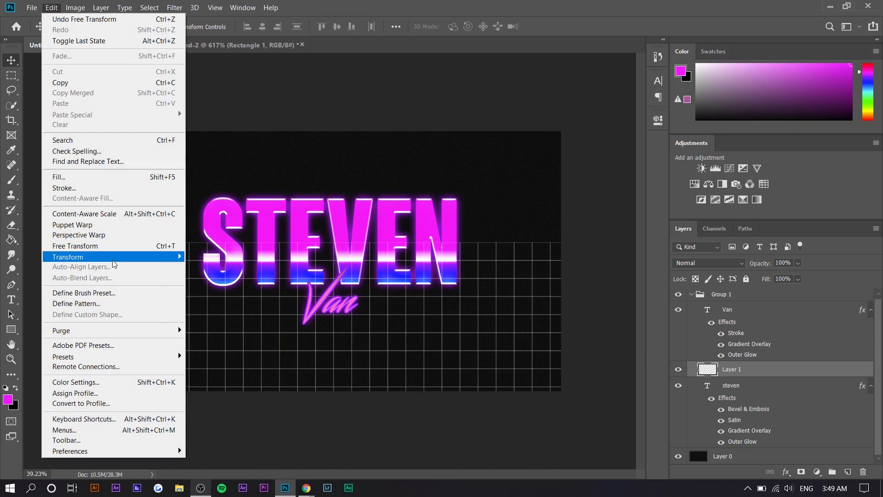
{"action": "mouse_move", "coordinate": [115, 258]}
{"action": "left_click", "coordinate": [223, 315]}
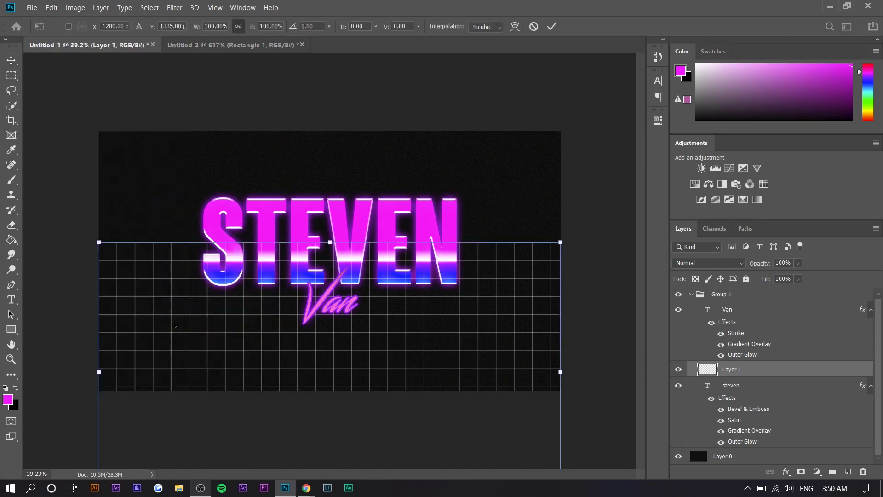
{"action": "scroll", "coordinate": [175, 321], "scroll_direction": "down", "scroll_amount": 2}
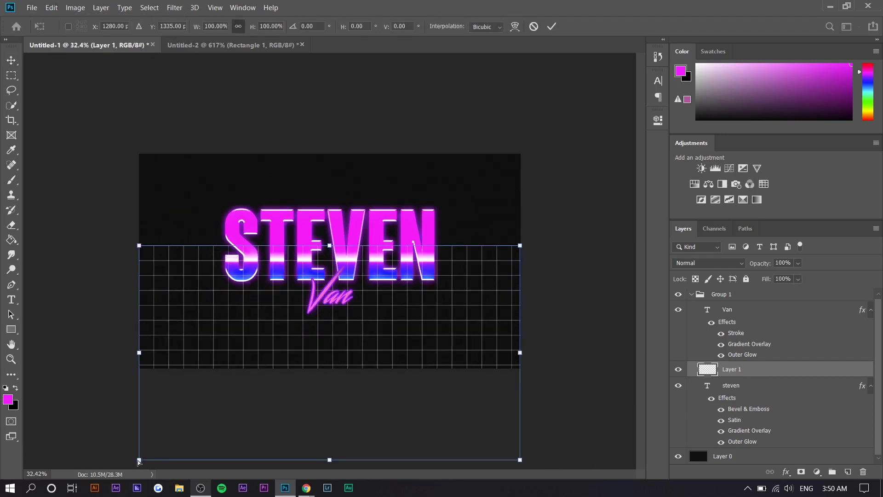
{"action": "left_click_drag", "start_coordinate": [130, 460], "coordinate": [176, 394]}
{"action": "key", "text": "ctrl+z"}
{"action": "key", "text": "Escape"}
Apply a Perspective transform to the grid layer, spreading its lower corners far outward to form a receding floor
{"action": "left_click", "coordinate": [51, 7]}
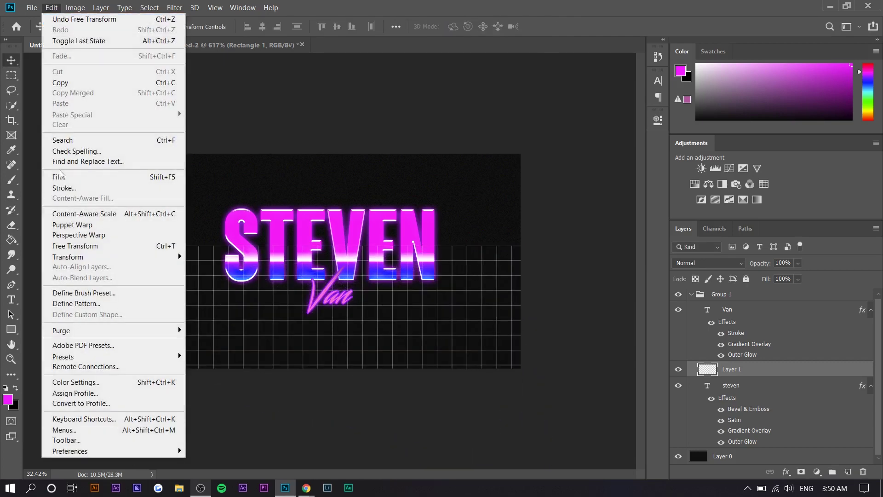
{"action": "mouse_move", "coordinate": [69, 256]}
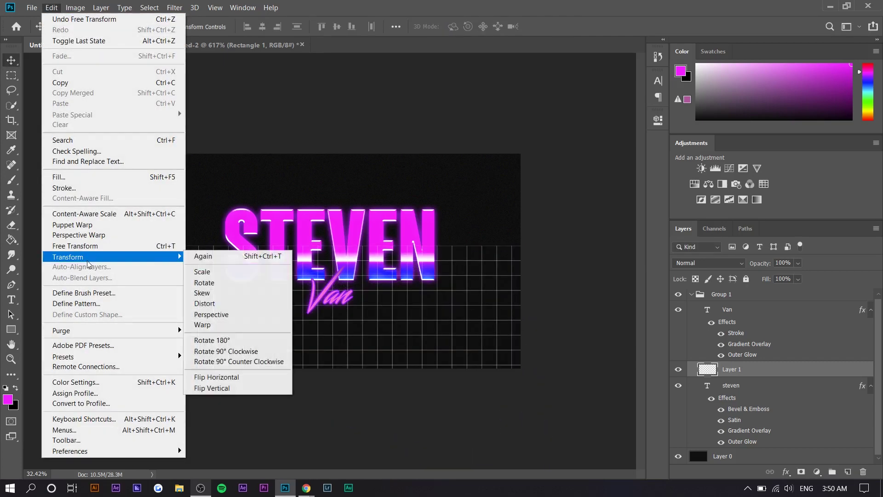
{"action": "left_click", "coordinate": [235, 316]}
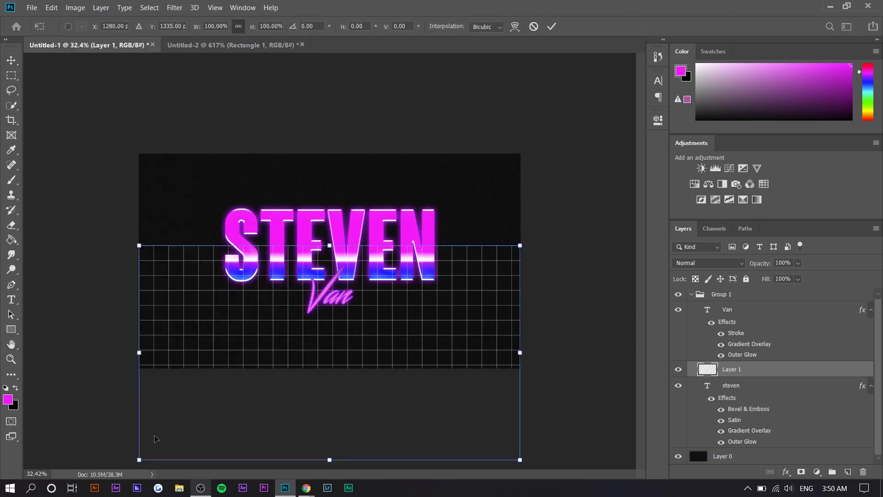
{"action": "left_click_drag", "start_coordinate": [140, 462], "coordinate": [14, 479]}
{"action": "scroll", "coordinate": [128, 430], "scroll_direction": "down", "scroll_amount": 2}
{"action": "left_click_drag", "start_coordinate": [81, 420], "coordinate": [13, 412]}
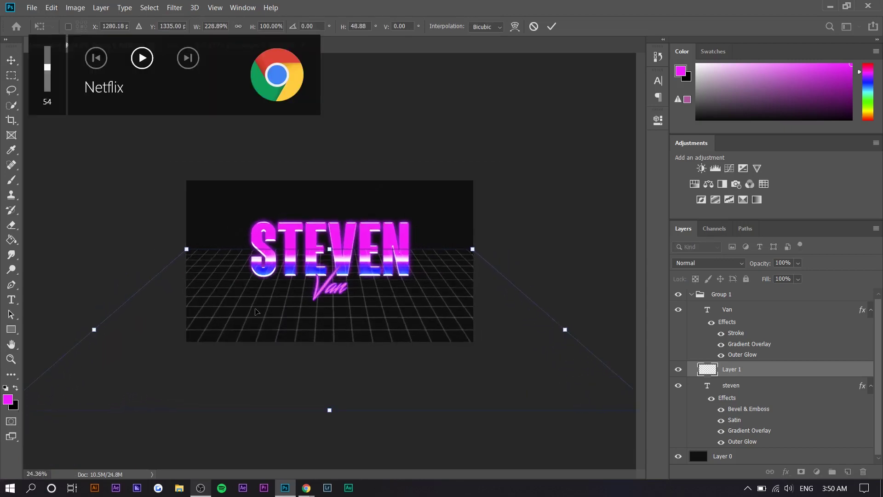
{"action": "key", "text": "Return"}
{"action": "scroll", "coordinate": [322, 322], "scroll_direction": "up", "scroll_amount": 2}
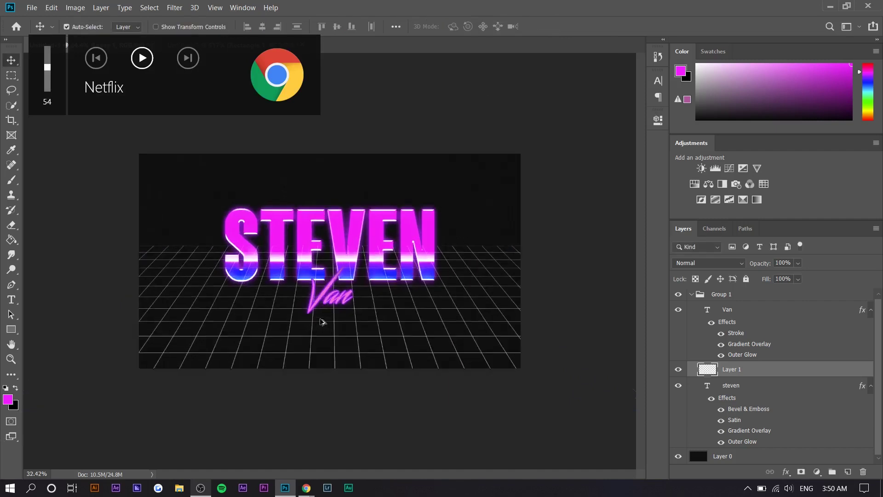
Move the perspective grid down so its horizon lines up with the base of the large text
{"action": "key", "text": "ctrl+t"}
{"action": "left_click_drag", "start_coordinate": [395, 287], "coordinate": [391, 308]}
{"action": "key", "text": "Return"}
{"action": "scroll", "coordinate": [400, 297], "scroll_direction": "down", "scroll_amount": 1}
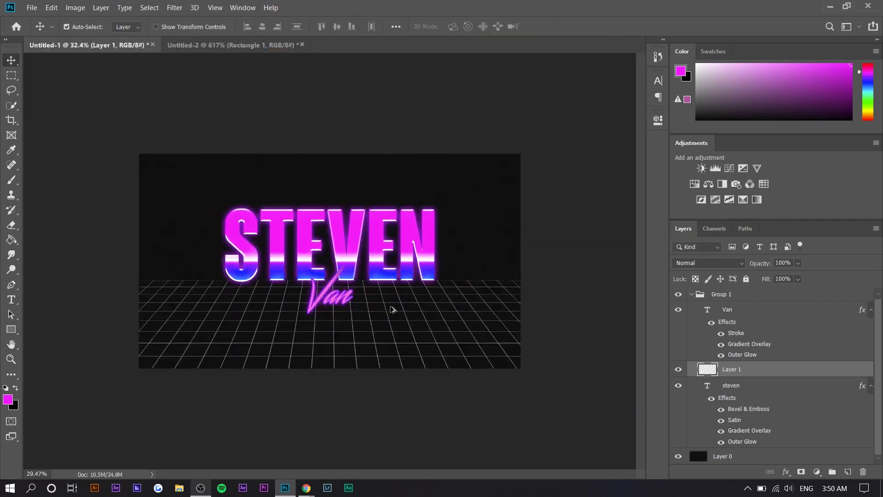
{"action": "scroll", "coordinate": [340, 301], "scroll_direction": "up", "scroll_amount": 1}
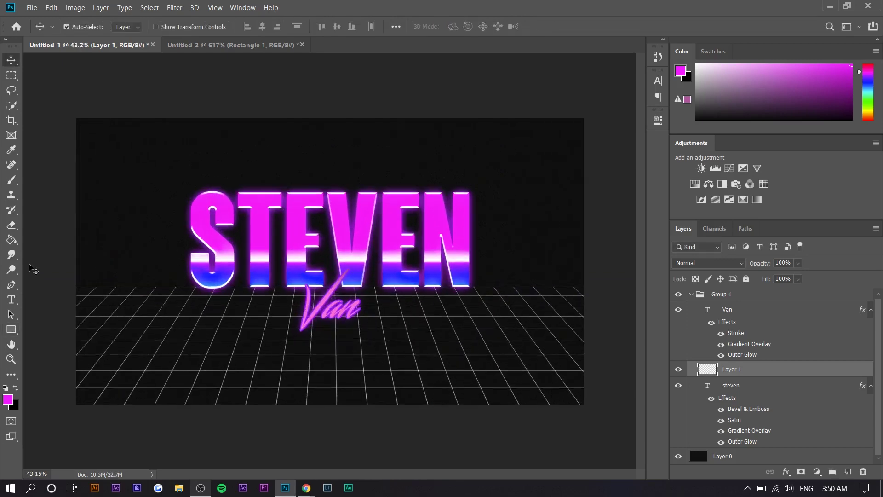
Start a Puppet Warp on the grid layer with the mesh density set to More Points
{"action": "left_click", "coordinate": [57, 9]}
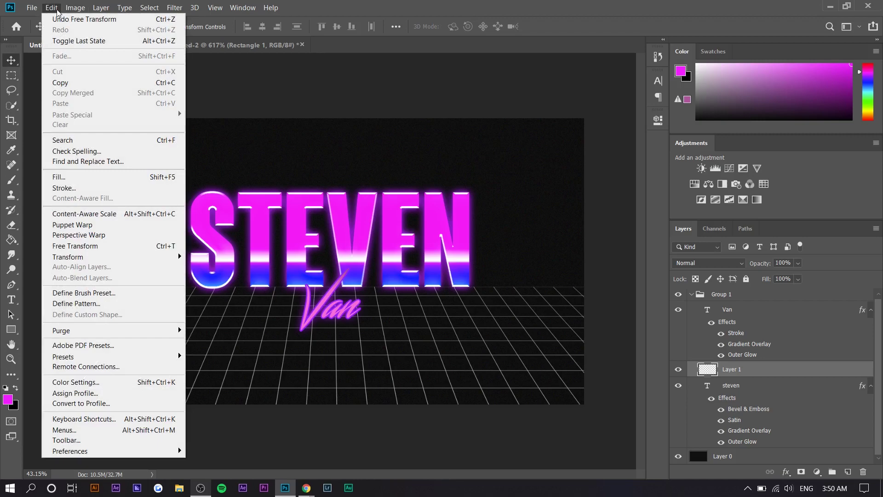
{"action": "left_click", "coordinate": [104, 224]}
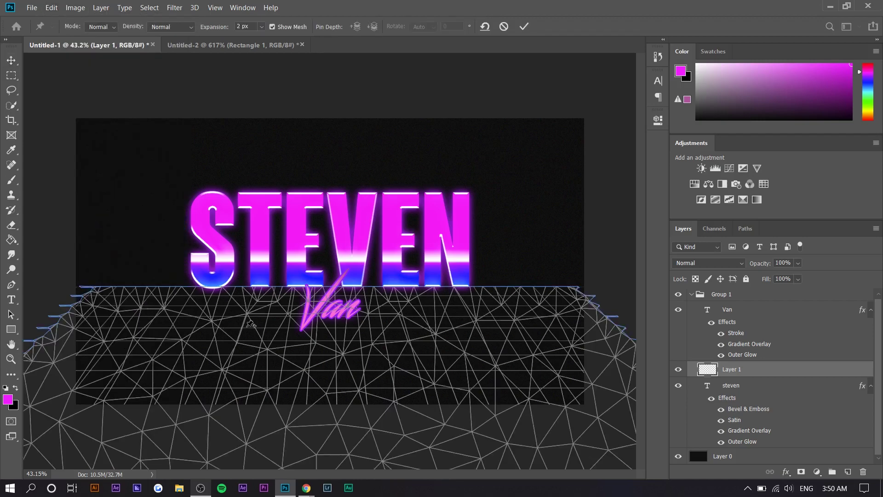
{"action": "left_click", "coordinate": [186, 28]}
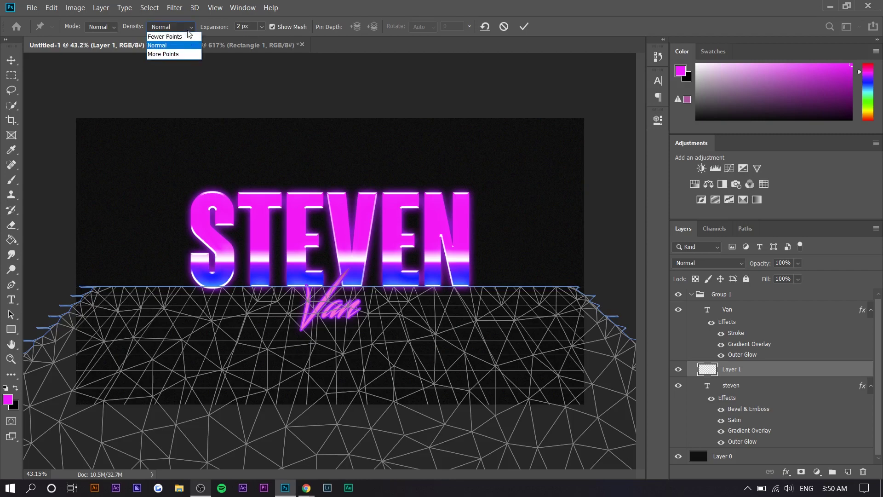
{"action": "left_click", "coordinate": [180, 54]}
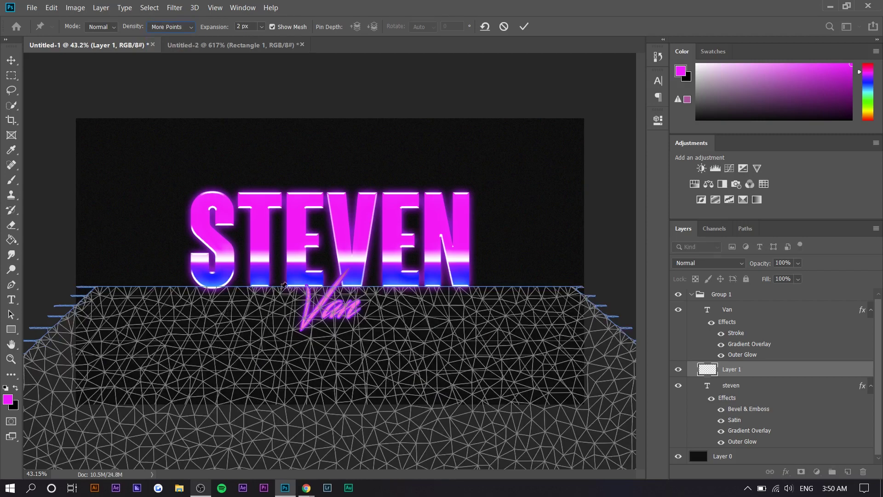
Pin the central part of the grid mesh around the script text, from the horizon down to the canvas's lower edge
{"action": "left_click", "coordinate": [252, 287]}
{"action": "left_click", "coordinate": [248, 303]}
{"action": "left_click", "coordinate": [234, 353]}
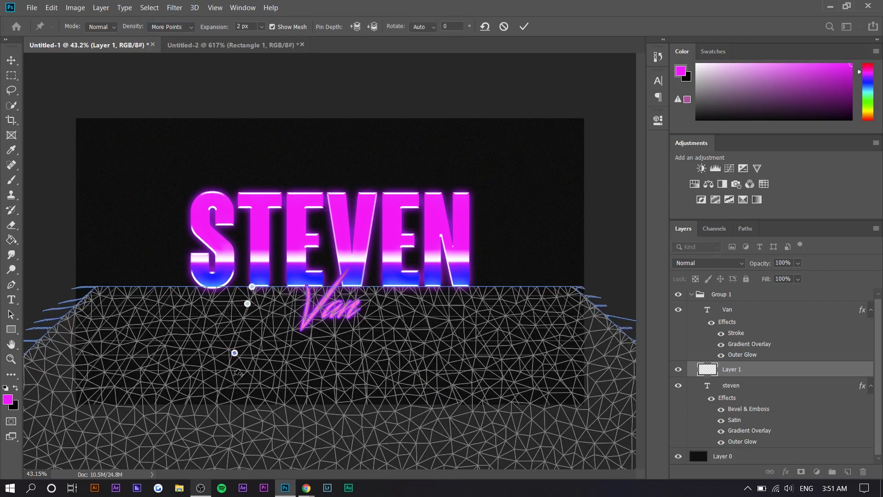
{"action": "left_click", "coordinate": [228, 380]}
{"action": "left_click", "coordinate": [226, 399]}
{"action": "left_click", "coordinate": [281, 400]}
{"action": "left_click", "coordinate": [358, 403]}
{"action": "left_click", "coordinate": [398, 397]}
{"action": "left_click", "coordinate": [383, 337]}
{"action": "left_click", "coordinate": [376, 288]}
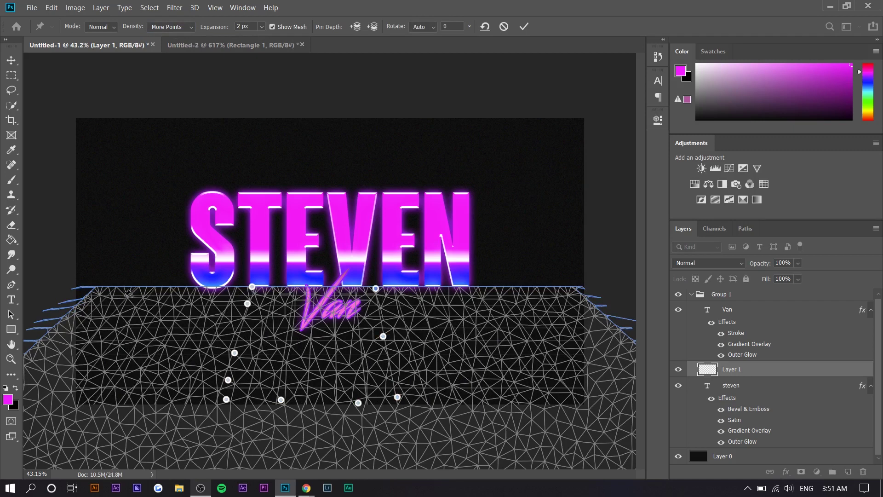
Pin the left part of the grid mesh along the horizon, the left side and the canvas's lower edge
{"action": "left_click", "coordinate": [91, 284]}
{"action": "left_click", "coordinate": [67, 373]}
{"action": "left_click", "coordinate": [70, 397]}
{"action": "left_click", "coordinate": [119, 286]}
{"action": "left_click", "coordinate": [142, 285]}
{"action": "left_click", "coordinate": [129, 333]}
{"action": "left_click", "coordinate": [176, 397]}
{"action": "left_click", "coordinate": [135, 393]}
{"action": "left_click", "coordinate": [98, 394]}
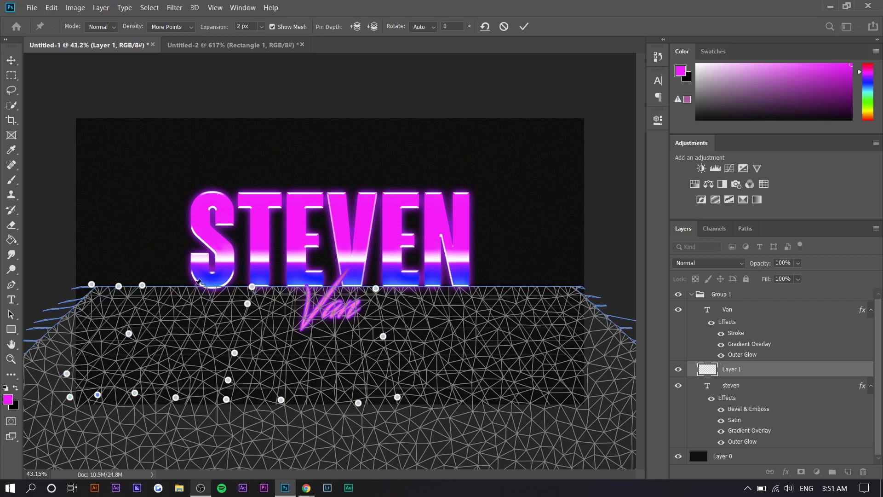
Pin the right part of the grid mesh across its interior, right side and the canvas's lower edge
{"action": "left_click", "coordinate": [451, 387]}
{"action": "left_click", "coordinate": [572, 380]}
{"action": "left_click", "coordinate": [528, 401]}
{"action": "left_click", "coordinate": [540, 337]}
{"action": "left_click", "coordinate": [479, 319]}
{"action": "left_click", "coordinate": [457, 339]}
{"action": "left_click", "coordinate": [483, 353]}
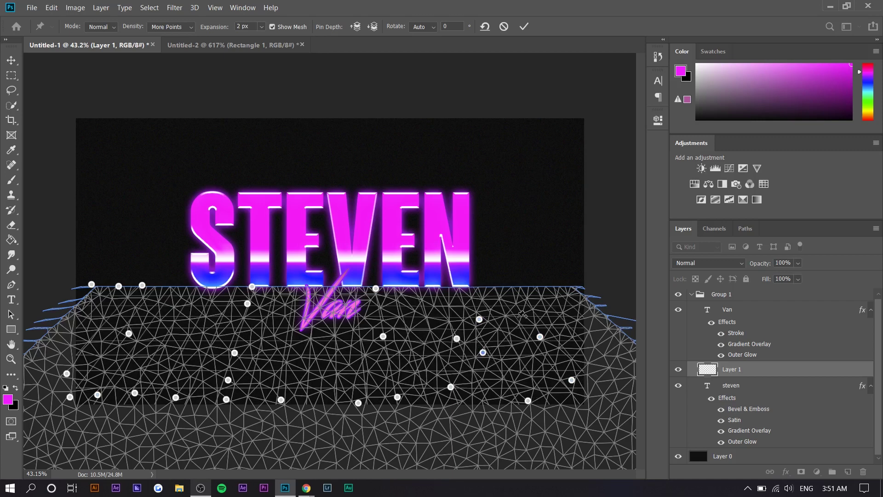
{"action": "left_click", "coordinate": [516, 306]}
{"action": "left_click", "coordinate": [545, 296]}
{"action": "left_click", "coordinate": [591, 326]}
{"action": "left_click", "coordinate": [581, 366]}
{"action": "left_click", "coordinate": [583, 407]}
Raise a mountain peak from the horizon just left of the large text, anchoring the mesh below and beside it
{"action": "left_click", "coordinate": [173, 284]}
{"action": "left_click", "coordinate": [174, 320]}
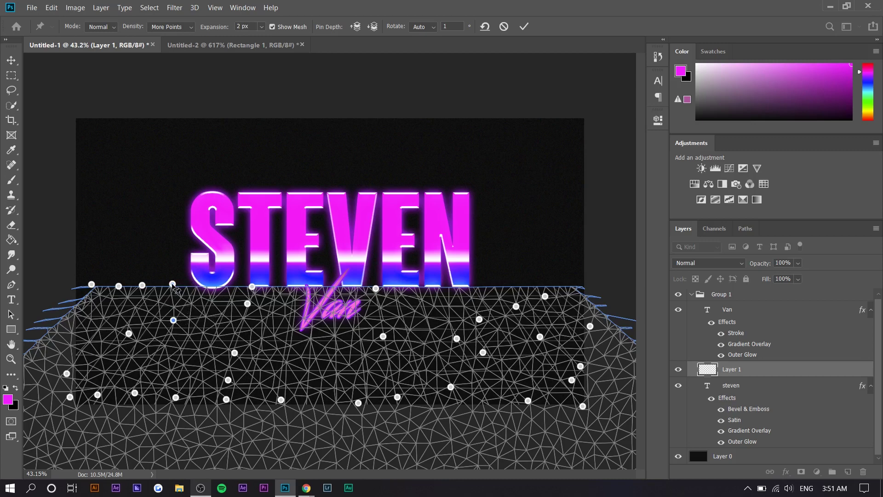
{"action": "left_click_drag", "start_coordinate": [173, 285], "coordinate": [173, 254]}
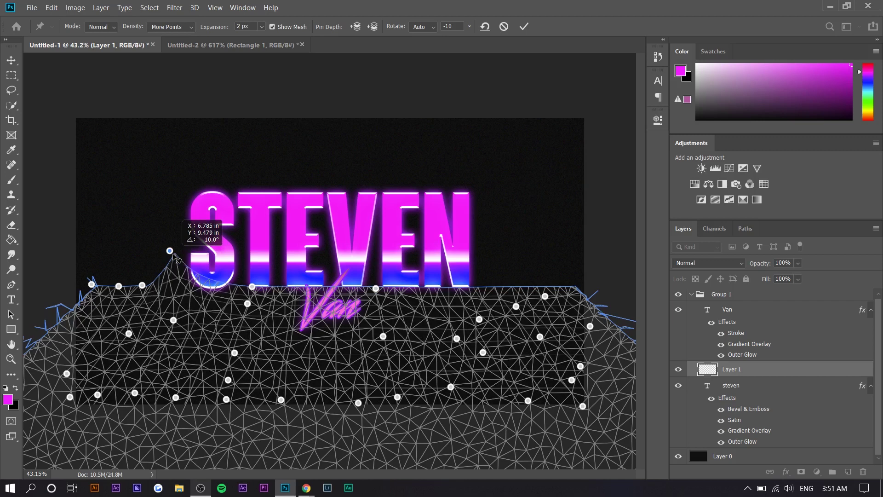
{"action": "left_click", "coordinate": [196, 272]}
{"action": "left_click_drag", "start_coordinate": [197, 279], "coordinate": [198, 292]}
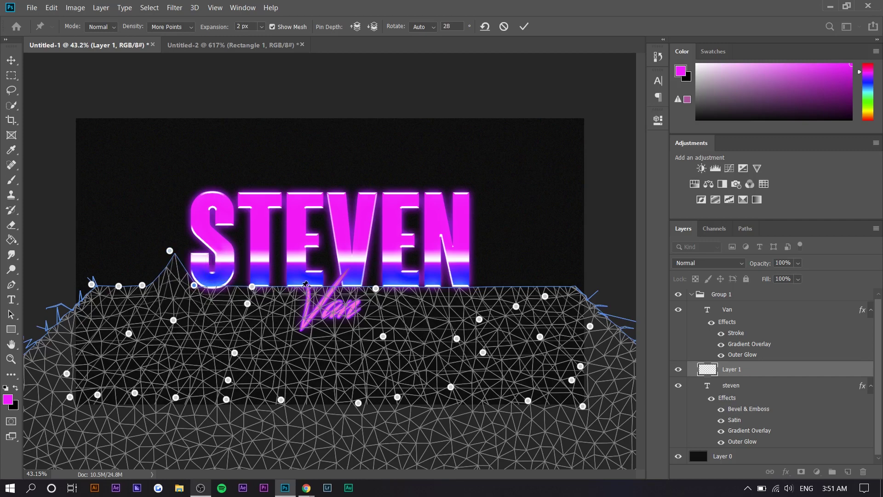
Pin the horizon beneath the large text and add anchor pins in the middle of the grid floor
{"action": "left_click", "coordinate": [298, 284]}
{"action": "left_click", "coordinate": [327, 286]}
{"action": "left_click", "coordinate": [410, 288]}
{"action": "left_click", "coordinate": [472, 283]}
{"action": "left_click", "coordinate": [314, 331]}
{"action": "left_click", "coordinate": [297, 352]}
{"action": "left_click", "coordinate": [365, 356]}
{"action": "left_click", "coordinate": [413, 318]}
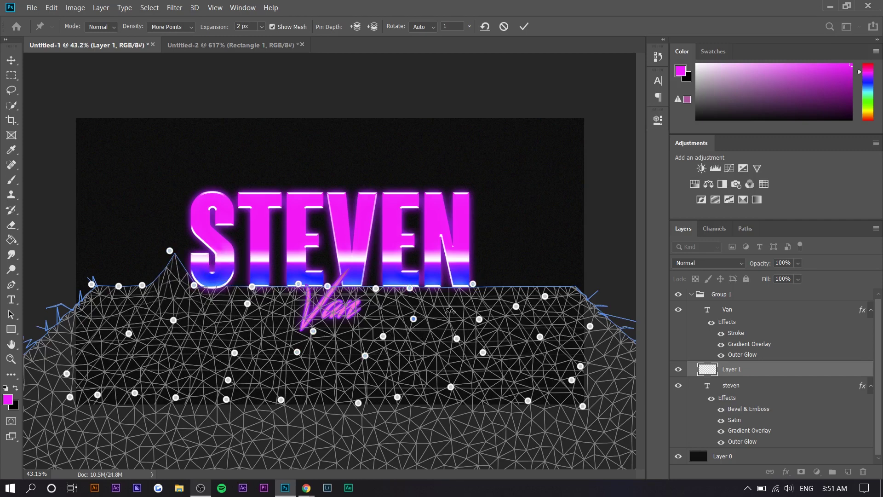
Raise several mountain peaks along the right half of the grid's horizon and apply the Puppet Warp
{"action": "left_click_drag", "start_coordinate": [450, 289], "coordinate": [439, 271]}
{"action": "left_click", "coordinate": [511, 283]}
{"action": "left_click", "coordinate": [529, 285]}
{"action": "mouse_move", "coordinate": [526, 261]}
{"action": "left_mouse_down"}
{"action": "mouse_move", "coordinate": [532, 248]}
{"action": "mouse_move", "coordinate": [534, 258]}
{"action": "left_mouse_up"}
{"action": "left_click_drag", "start_coordinate": [492, 286], "coordinate": [494, 261]}
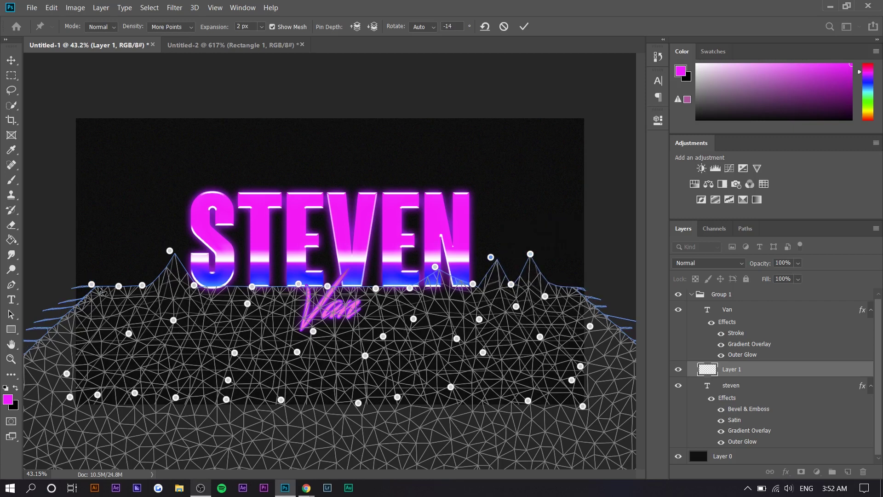
{"action": "key", "text": "Return"}
{"action": "key", "text": "ctrl+minus"}
{"action": "key", "text": "ctrl+plus"}
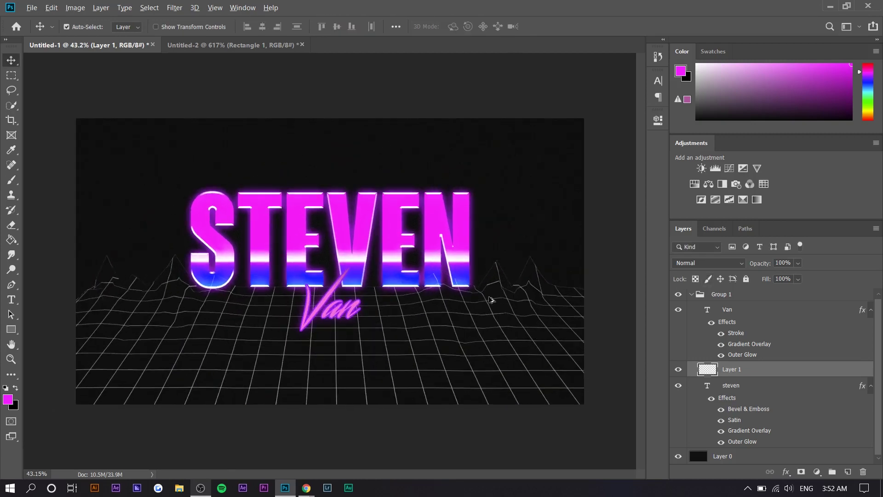
Place the grid layer beneath the large text layer and give it a magenta Color Overlay at 100% opacity
{"action": "left_click_drag", "start_coordinate": [736, 369], "coordinate": [807, 421]}
{"action": "right_click", "coordinate": [785, 442]}
{"action": "left_click", "coordinate": [591, 199]}
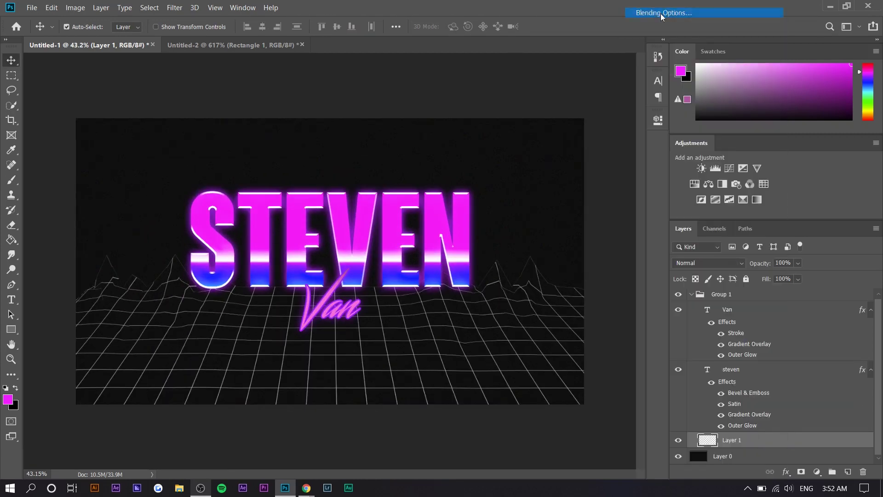
{"action": "left_click_drag", "start_coordinate": [306, 101], "coordinate": [374, 95]}
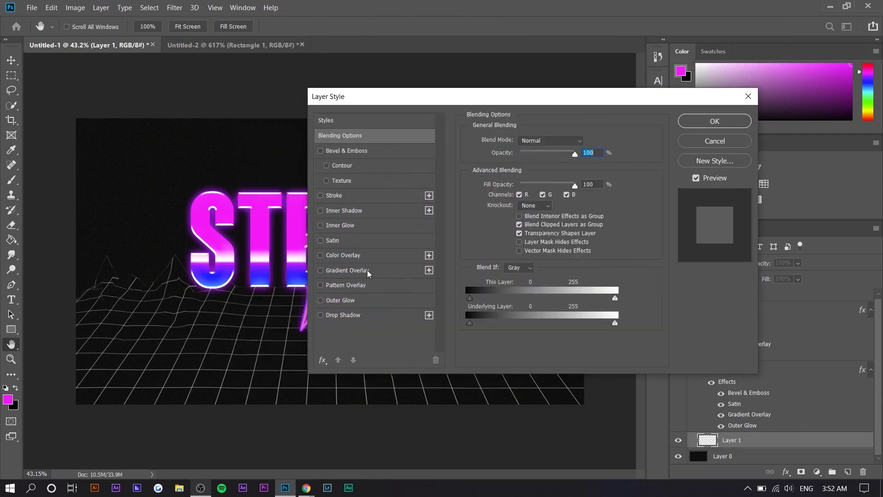
{"action": "left_click", "coordinate": [335, 256]}
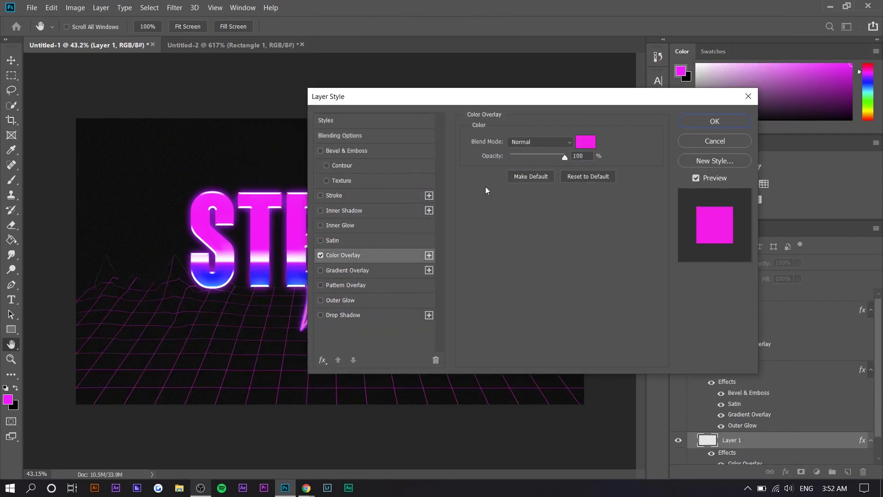
{"action": "left_click_drag", "start_coordinate": [435, 102], "coordinate": [473, 98]}
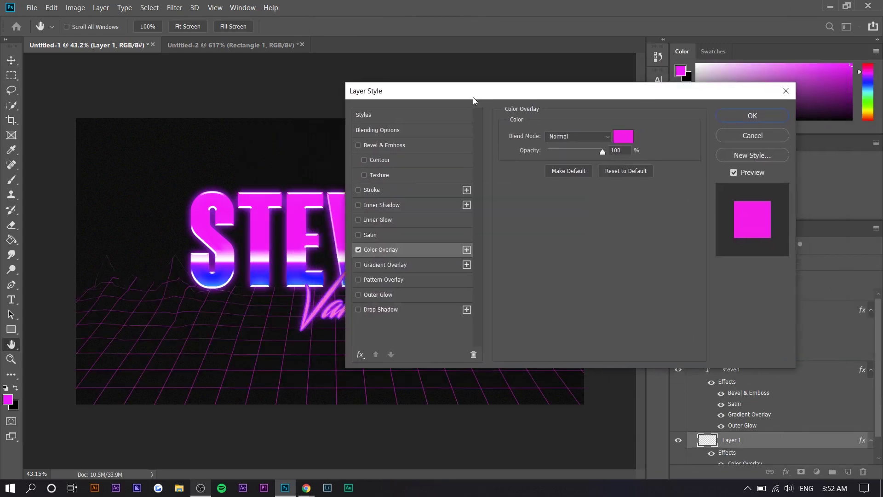
Add a purple Outer Glow with a size of 16 px to the grid layer
{"action": "left_click", "coordinate": [390, 295]}
{"action": "left_click", "coordinate": [589, 237]}
{"action": "left_click_drag", "start_coordinate": [590, 241], "coordinate": [552, 248]}
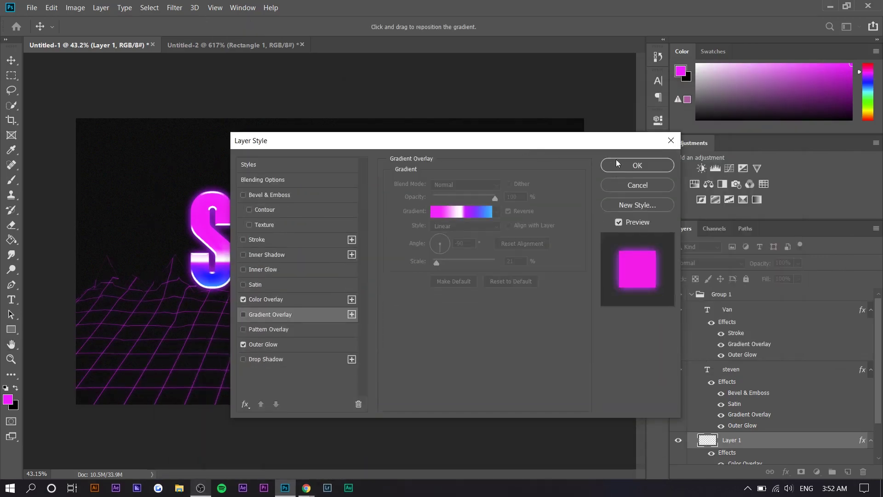
{"action": "left_click", "coordinate": [638, 165]}
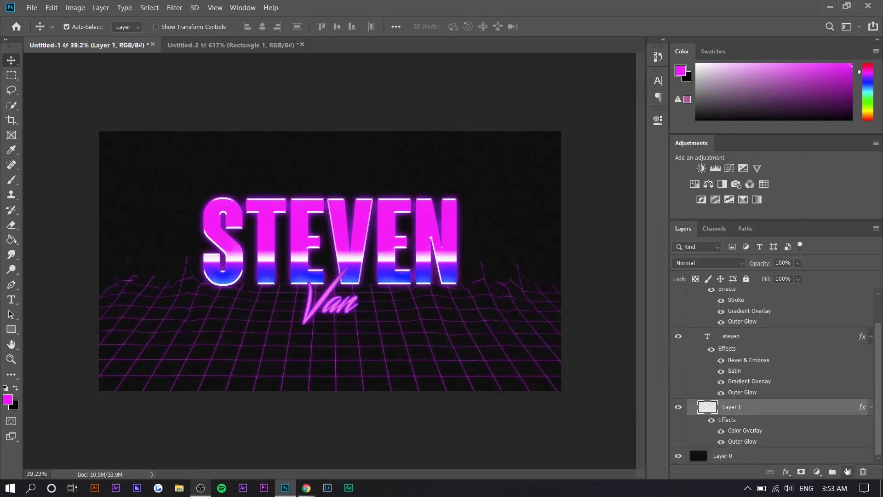
Create a new layer above the grid and set the brush's foreground color to a lighter pink
{"action": "left_click", "coordinate": [848, 471]}
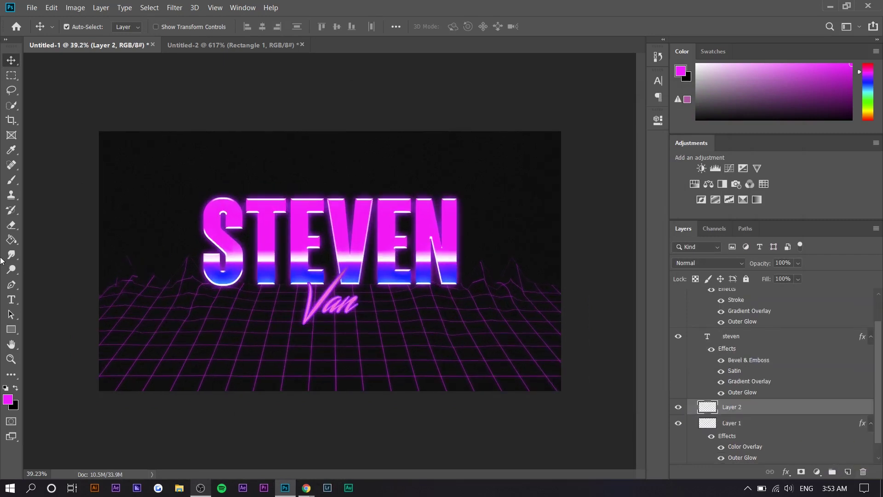
{"action": "left_click", "coordinate": [11, 180]}
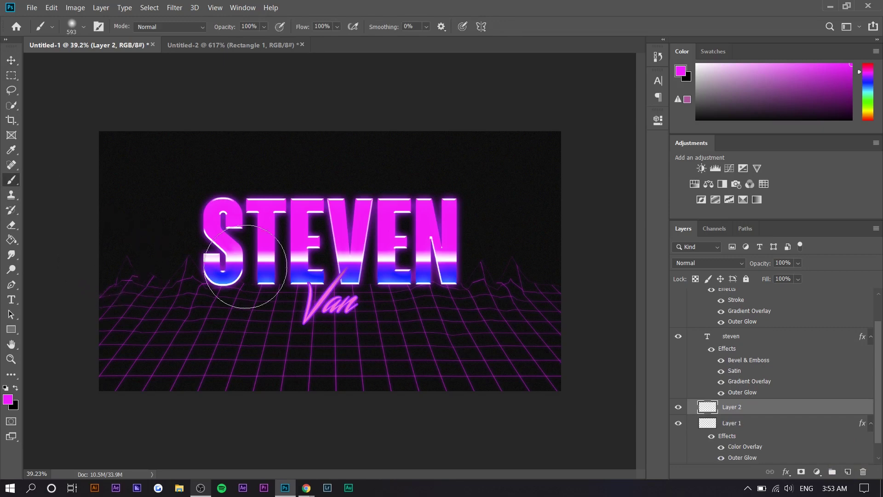
{"action": "left_click", "coordinate": [8, 399]}
{"action": "left_click_drag", "start_coordinate": [587, 156], "coordinate": [638, 139]}
{"action": "left_click", "coordinate": [776, 138]}
Paint a soft pink band along the horizon behind the large text with a 369 px brush at 0% hardness
{"action": "key", "text": "b"}
{"action": "left_click", "coordinate": [76, 28]}
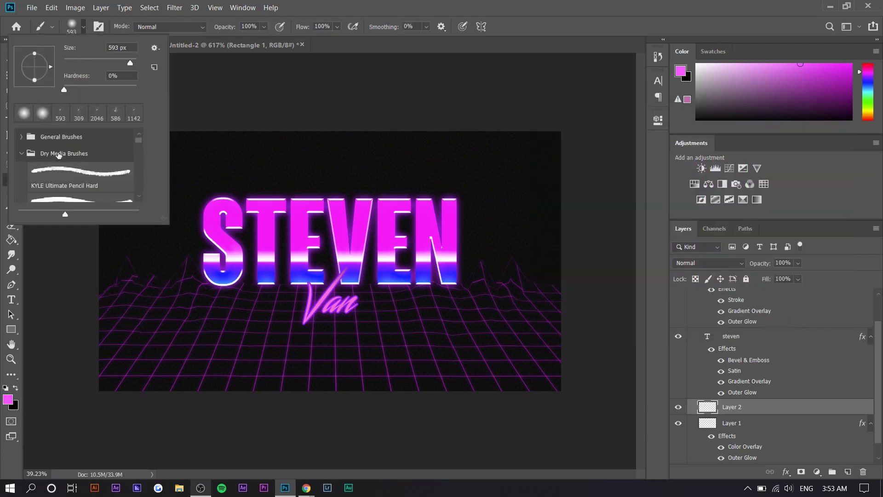
{"action": "mouse_move", "coordinate": [113, 258]}
{"action": "left_mouse_down"}
{"action": "mouse_move", "coordinate": [99, 259]}
{"action": "mouse_move", "coordinate": [112, 266]}
{"action": "mouse_move", "coordinate": [479, 261]}
{"action": "left_mouse_up"}
{"action": "left_click_drag", "start_coordinate": [535, 241], "coordinate": [572, 237]}
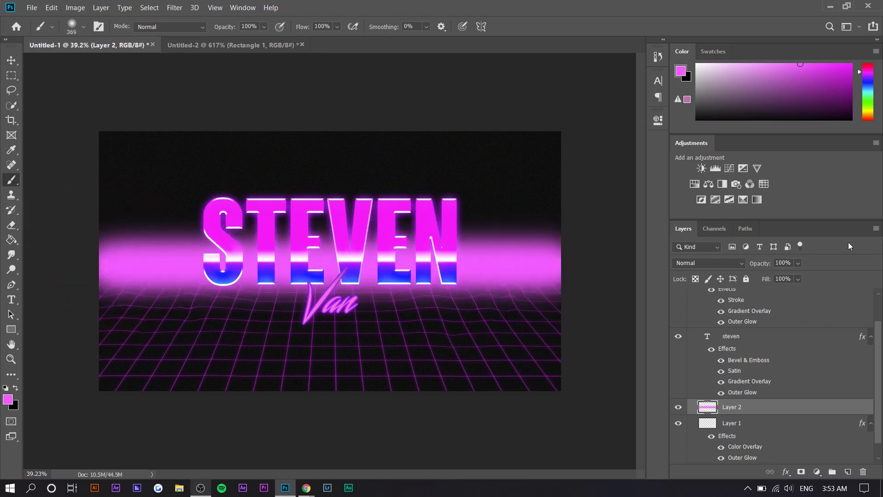
Lower the opacity of the pink horizon band layer to 22%
{"action": "left_click", "coordinate": [800, 262]}
{"action": "left_click_drag", "start_coordinate": [788, 276], "coordinate": [769, 275]}
{"action": "left_click", "coordinate": [432, 212]}
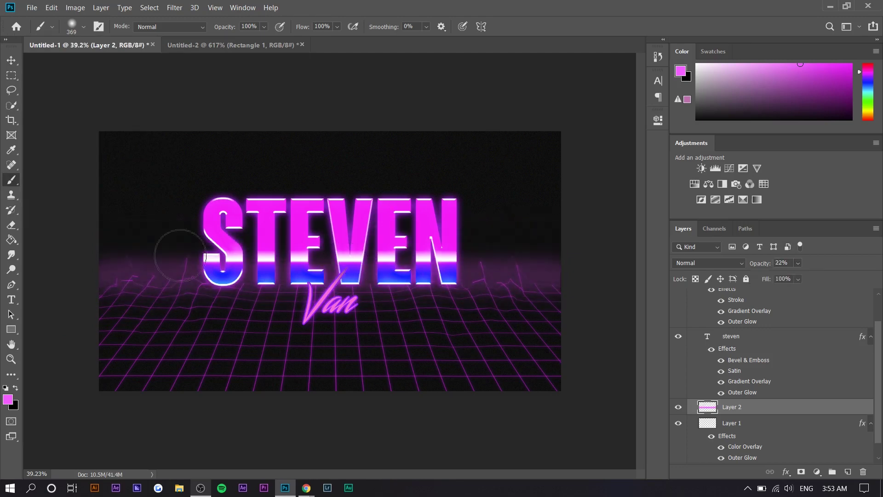
Add a Brightness/Contrast adjustment at the top of Group 1 with contrast set to 100
{"action": "left_click", "coordinate": [12, 60]}
{"action": "scroll", "coordinate": [785, 347], "scroll_direction": "up", "scroll_amount": 2}
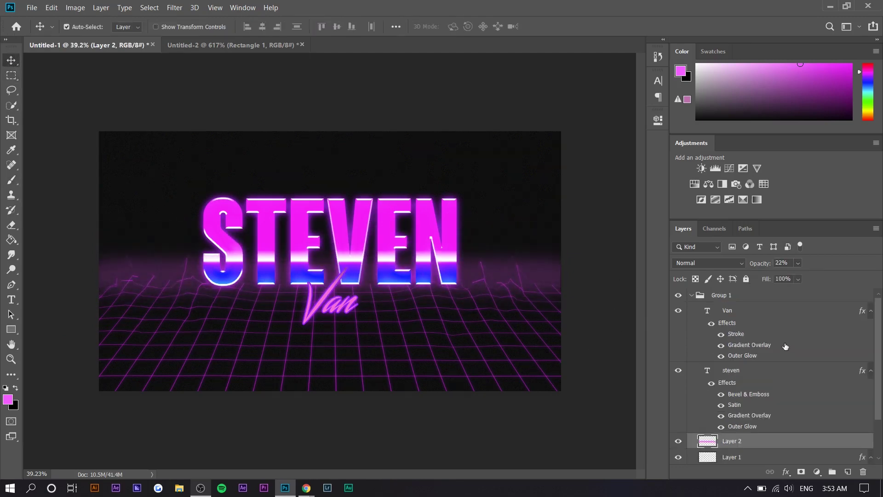
{"action": "left_click", "coordinate": [736, 297]}
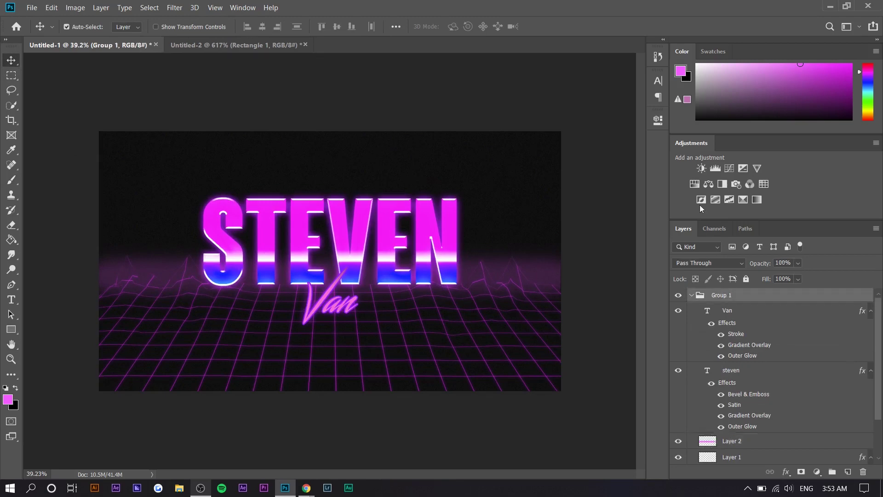
{"action": "left_click", "coordinate": [700, 168]}
{"action": "left_click_drag", "start_coordinate": [567, 207], "coordinate": [629, 206]}
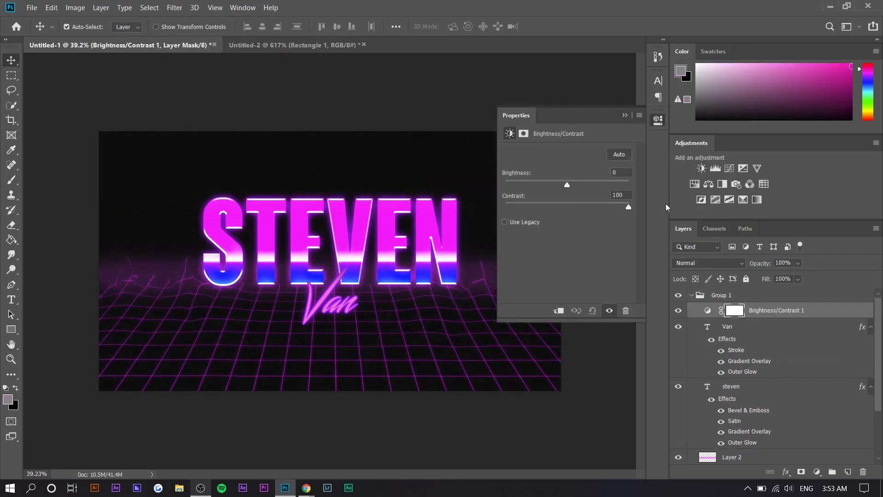
{"action": "left_click", "coordinate": [625, 116]}
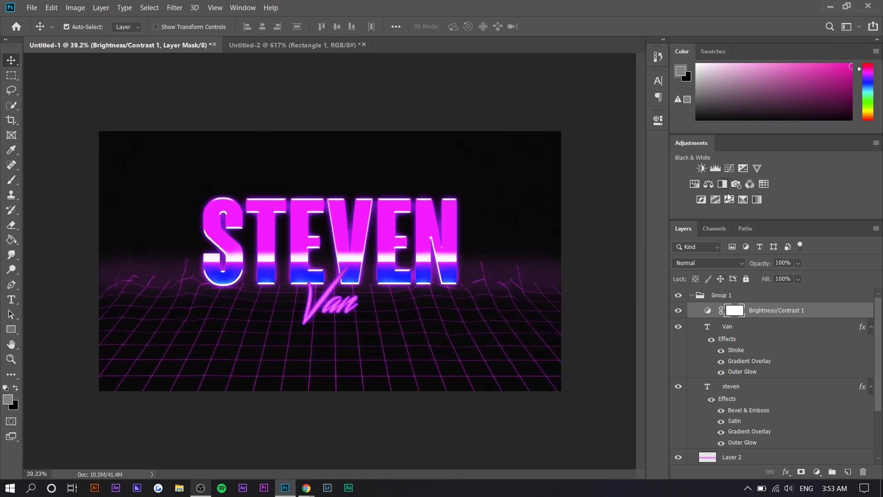
Add a Color Balance adjustment that shifts the midtones strongly toward blue
{"action": "left_click", "coordinate": [708, 184]}
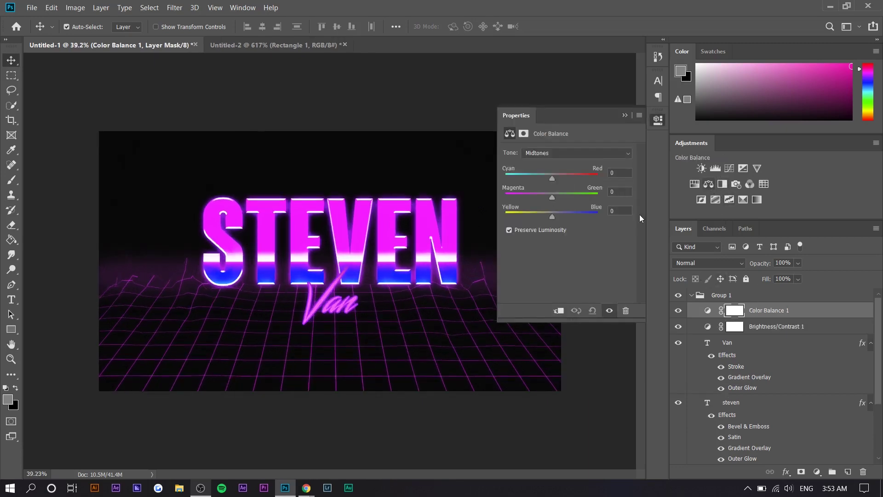
{"action": "left_click_drag", "start_coordinate": [563, 213], "coordinate": [597, 213]}
{"action": "left_click", "coordinate": [559, 197]}
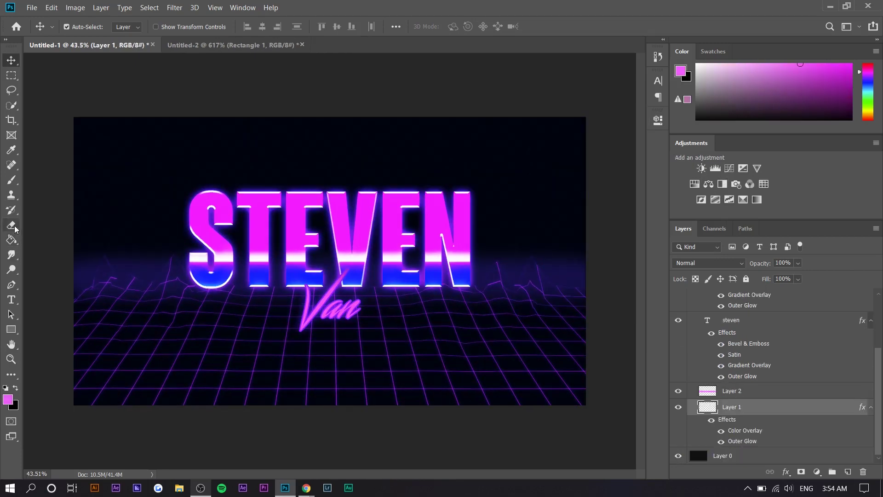
Fade the outer edges of the grid layer with a large soft eraser
{"action": "left_click", "coordinate": [12, 225]}
{"action": "key", "text": "bracketright"}
{"action": "key", "text": "bracketright"}
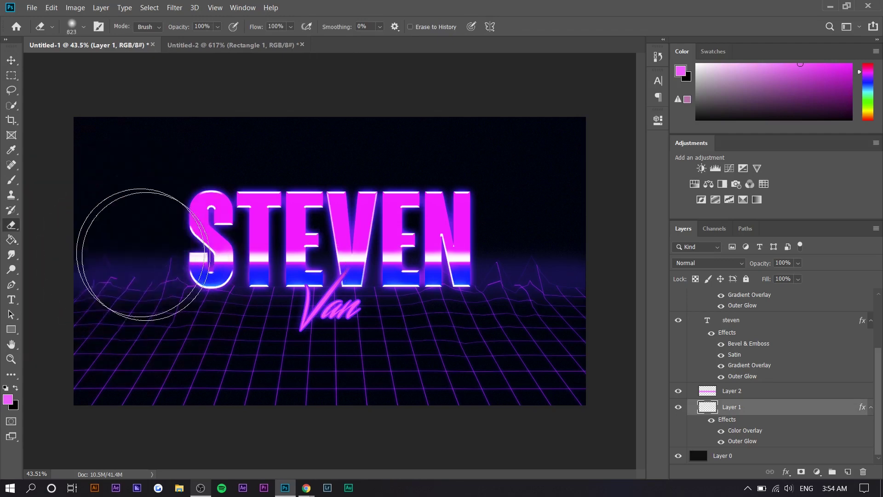
{"action": "scroll", "coordinate": [105, 381], "scroll_direction": "down", "scroll_amount": 1}
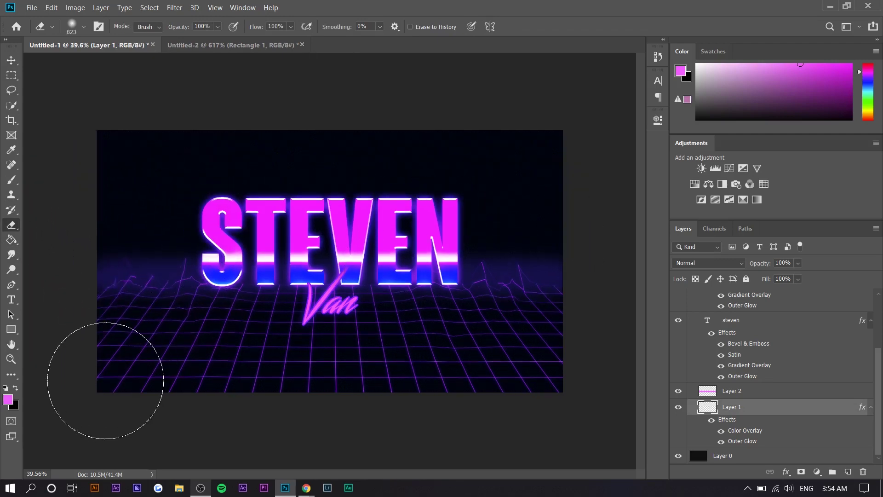
{"action": "right_click", "coordinate": [149, 376], "text": "alt"}
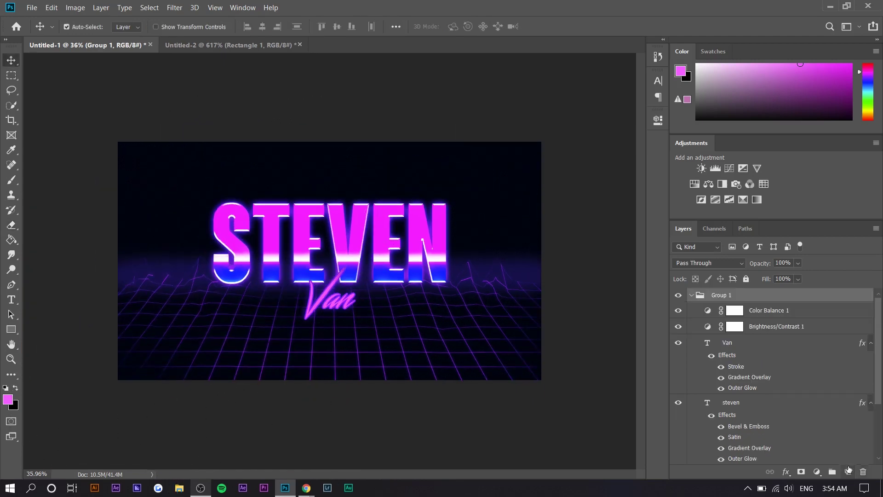
On a new layer at the top of the group, paint a faint white glow above the text with a 1797 px soft brush
{"action": "left_click", "coordinate": [848, 471]}
{"action": "left_click", "coordinate": [11, 182]}
{"action": "left_click", "coordinate": [8, 398]}
{"action": "left_click_drag", "start_coordinate": [552, 159], "coordinate": [420, 55]}
{"action": "key", "text": "Return"}
{"action": "left_click_drag", "start_coordinate": [312, 156], "coordinate": [427, 157]}
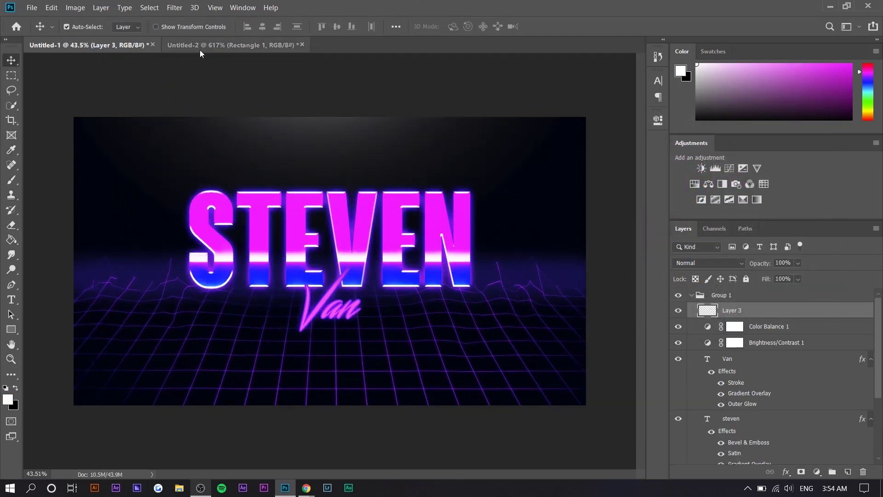
In the Untitled-2 document, create a group containing a new layer filled with black
{"action": "left_click", "coordinate": [199, 46]}
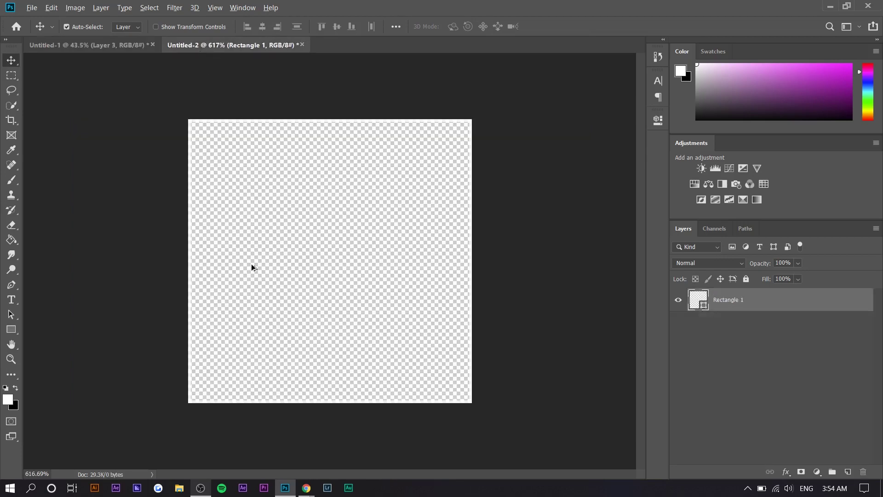
{"action": "left_click", "coordinate": [832, 472]}
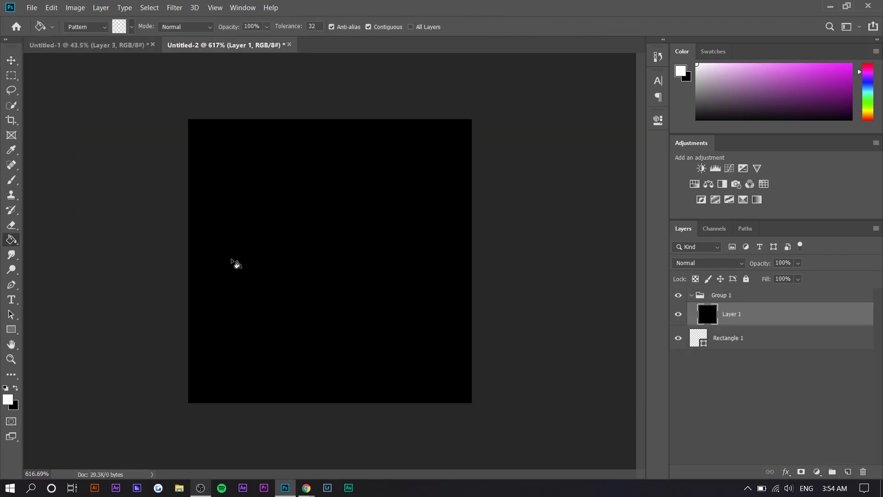
{"action": "scroll", "coordinate": [22, 288], "scroll_direction": "up", "scroll_amount": 2}
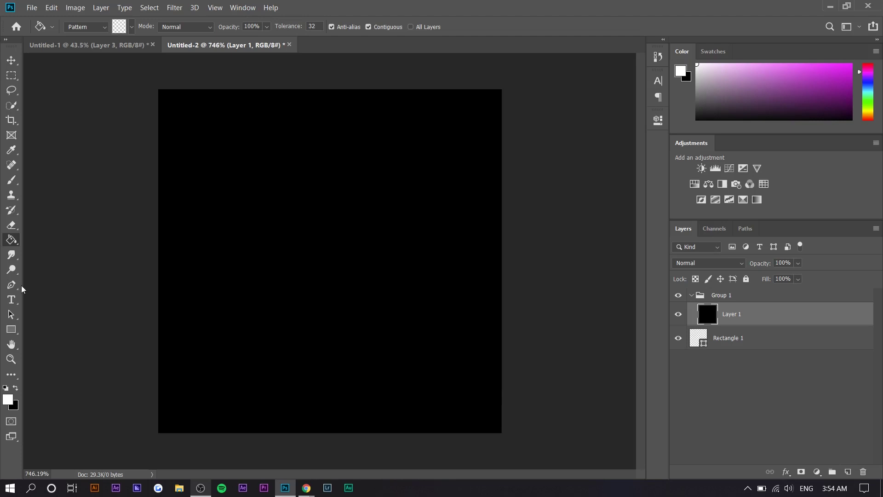
Draw a circle of about 81 px with the Ellipse tool on the black square and fill it with white
{"action": "left_click", "coordinate": [11, 329]}
{"action": "right_click", "coordinate": [9, 330]}
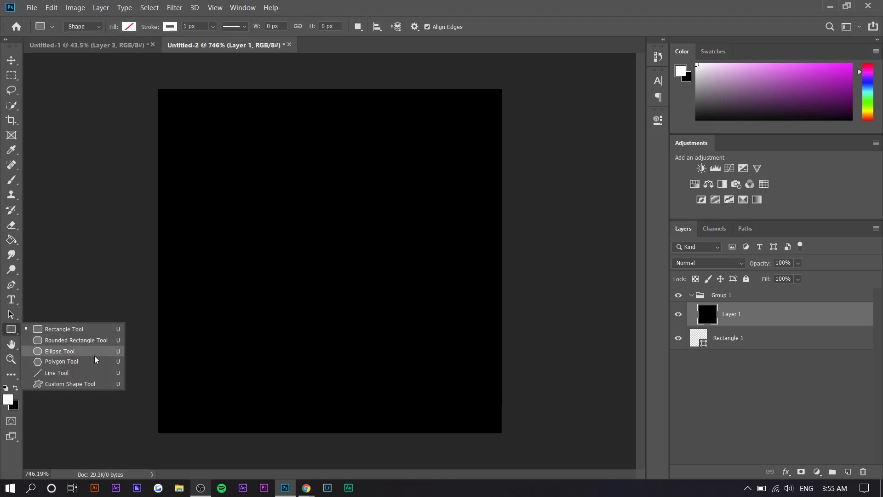
{"action": "left_click", "coordinate": [60, 351]}
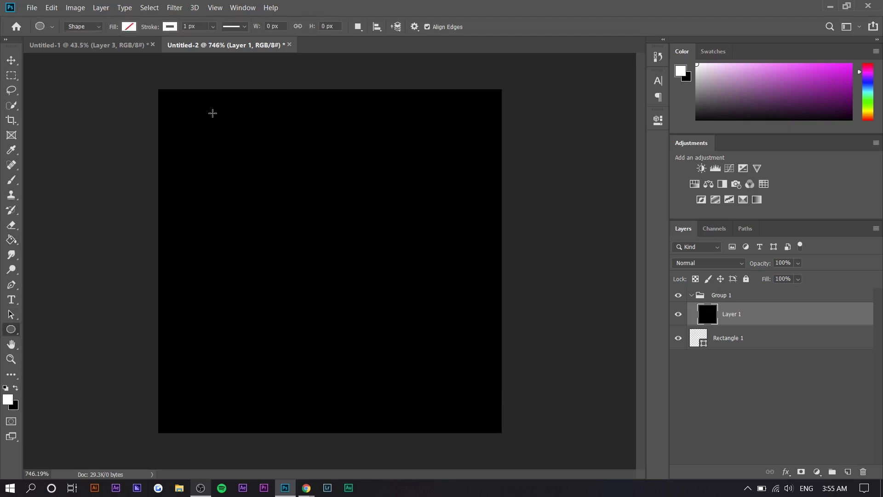
{"action": "left_click_drag", "start_coordinate": [202, 116], "coordinate": [487, 396]}
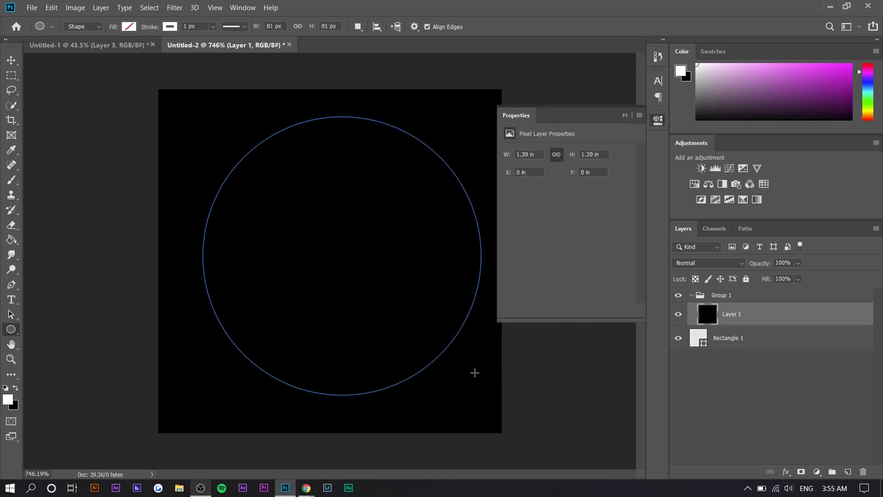
{"action": "left_click", "coordinate": [129, 26]}
{"action": "left_click", "coordinate": [76, 84]}
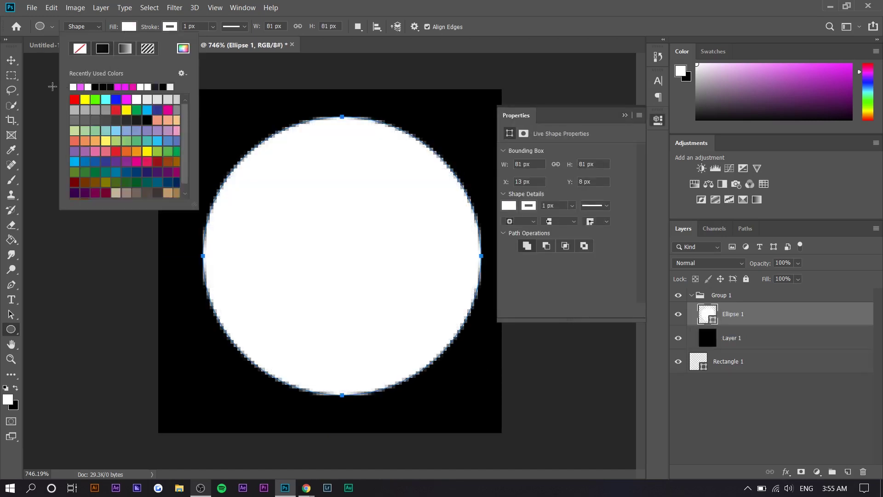
Center the white circle on the black square and rasterize its layer
{"action": "left_click", "coordinate": [11, 60]}
{"action": "left_click_drag", "start_coordinate": [360, 199], "coordinate": [355, 201]}
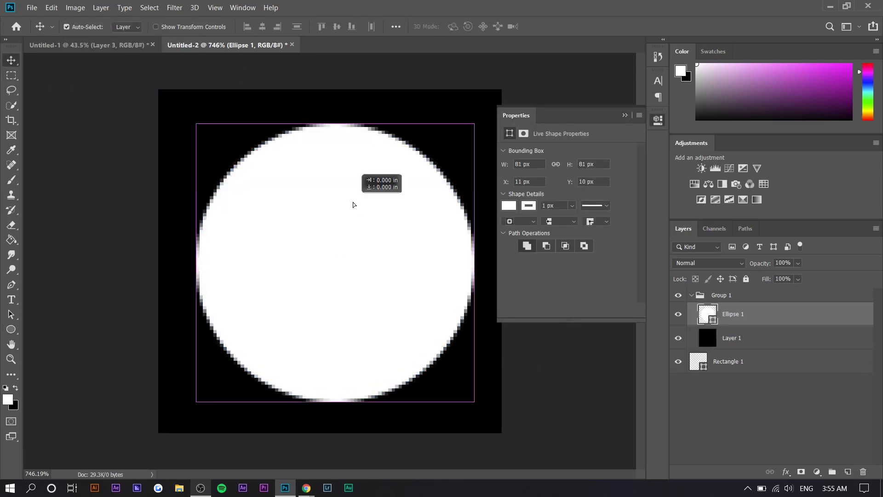
{"action": "right_click", "coordinate": [818, 315]}
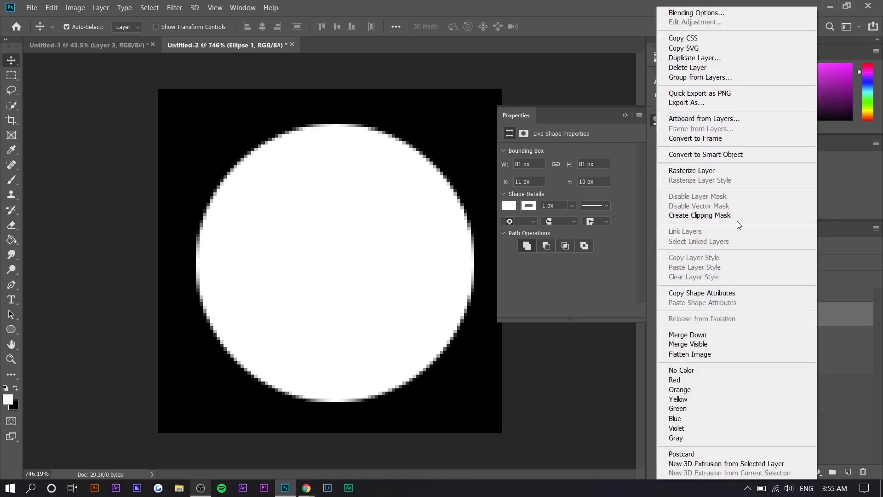
{"action": "left_click", "coordinate": [735, 171]}
Cut horizontal stripes of varying thickness out of the white circle using rectangular selections
{"action": "left_click", "coordinate": [11, 75]}
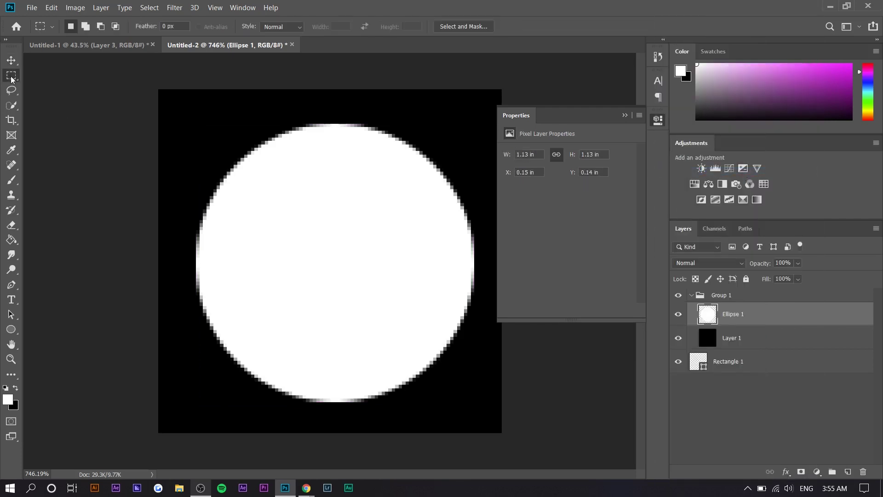
{"action": "mouse_move", "coordinate": [158, 194]}
{"action": "left_mouse_down"}
{"action": "mouse_move", "coordinate": [522, 233]}
{"action": "mouse_move", "coordinate": [492, 232]}
{"action": "left_mouse_up"}
{"action": "key", "text": "Delete"}
{"action": "mouse_move", "coordinate": [158, 292]}
{"action": "left_mouse_down"}
{"action": "mouse_move", "coordinate": [496, 299]}
{"action": "mouse_move", "coordinate": [157, 341]}
{"action": "left_mouse_up"}
{"action": "key", "text": "Delete"}
{"action": "key", "text": "Delete"}
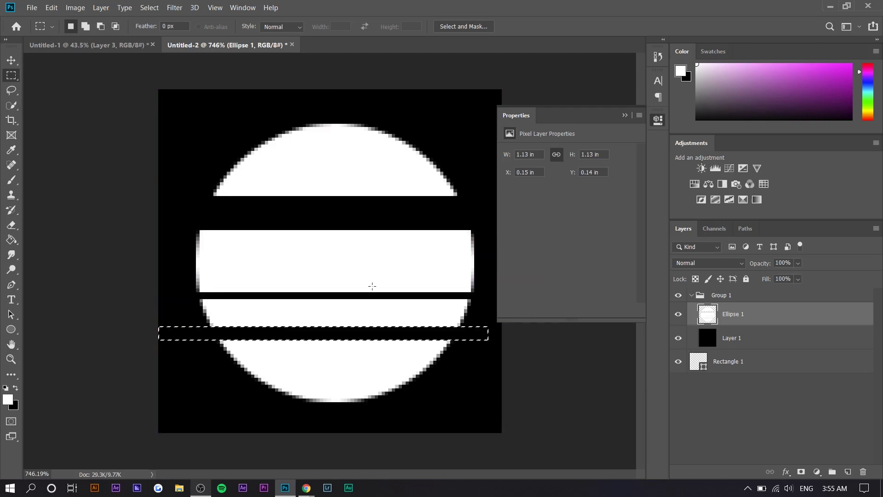
{"action": "mouse_move", "coordinate": [492, 247]}
{"action": "left_mouse_down"}
{"action": "mouse_move", "coordinate": [446, 258]}
{"action": "mouse_move", "coordinate": [164, 263]}
{"action": "left_mouse_up"}
{"action": "scroll", "coordinate": [158, 274], "scroll_direction": "up", "scroll_amount": 3}
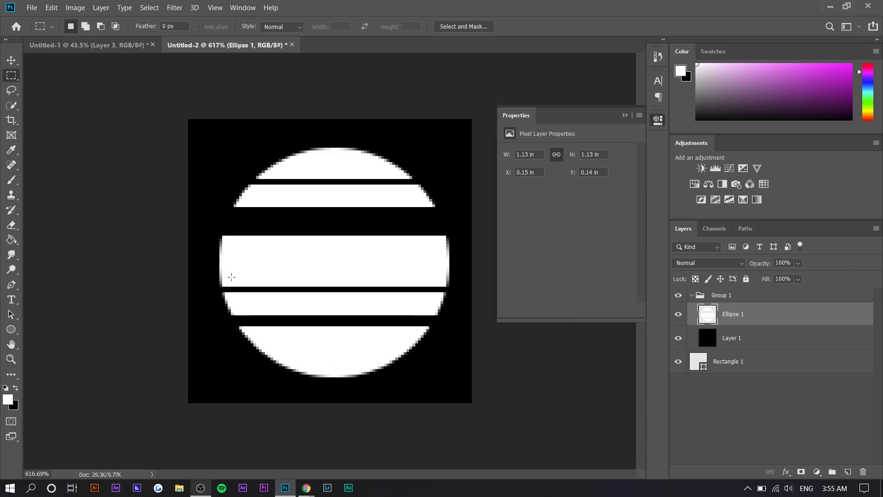
Apply a reversed linear magenta-to-blue Gradient Overlay at -90° and 21% scale to the striped circle
{"action": "right_click", "coordinate": [761, 308]}
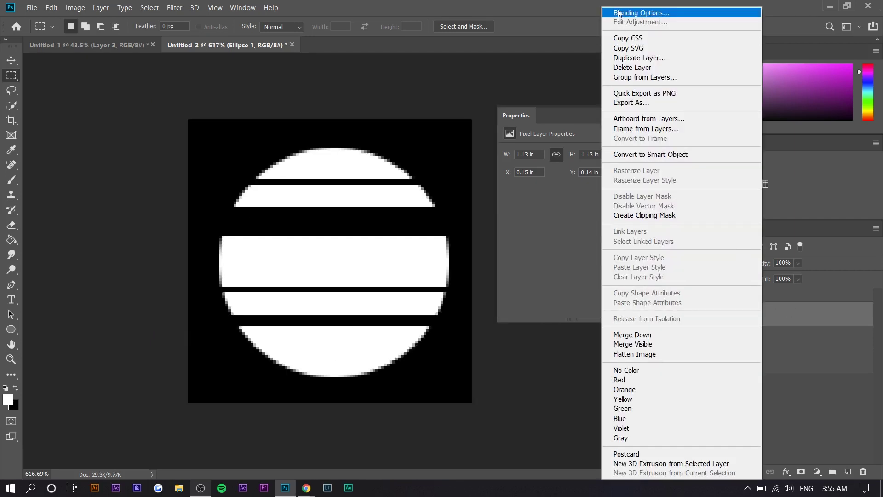
{"action": "left_click", "coordinate": [619, 10]}
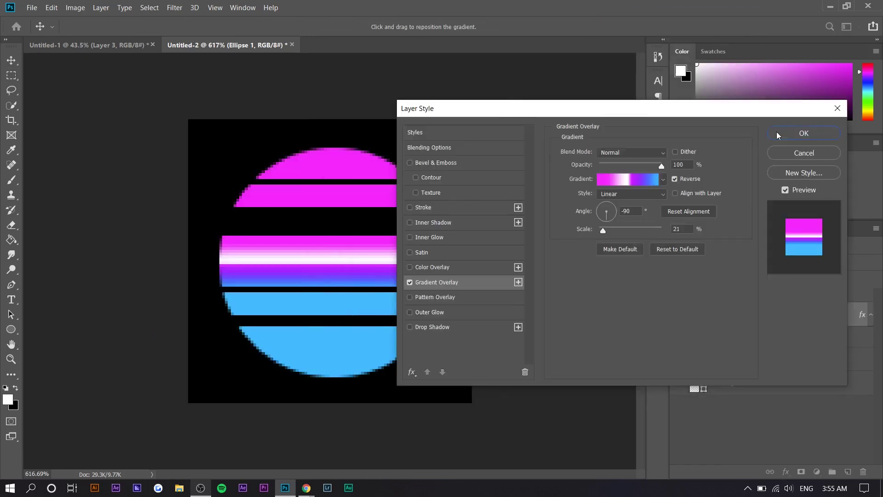
{"action": "left_click", "coordinate": [774, 134]}
Copy the striped circle into the Untitled-1 document, enlarge it to about 10.8 in wide and place it over the large text
{"action": "left_click_drag", "start_coordinate": [38, 30], "coordinate": [418, 352]}
{"action": "key", "text": "ctrl+t"}
{"action": "left_click_drag", "start_coordinate": [370, 253], "coordinate": [362, 193]}
{"action": "key", "text": "Return"}
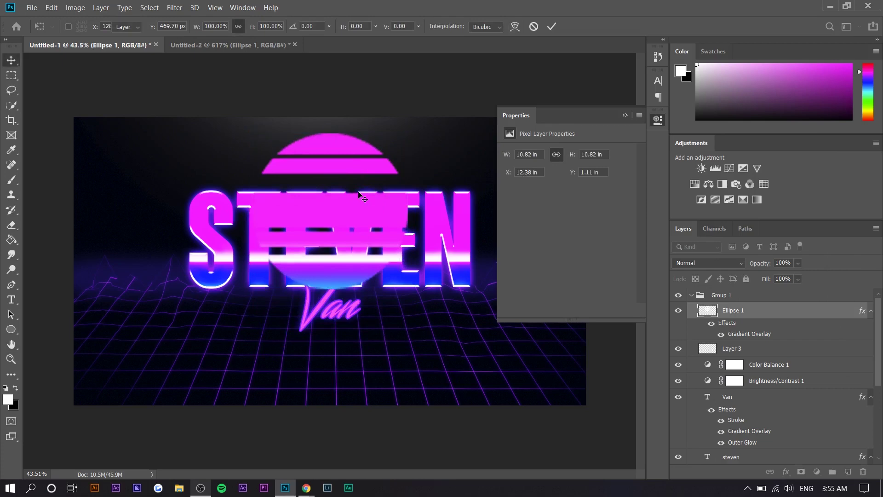
{"action": "key", "text": "Return"}
Try scaling both text layers down to about 50% and moving them beside the striped sun
{"action": "scroll", "coordinate": [735, 405], "scroll_direction": "down", "scroll_amount": 2}
{"action": "left_click", "coordinate": [772, 352]}
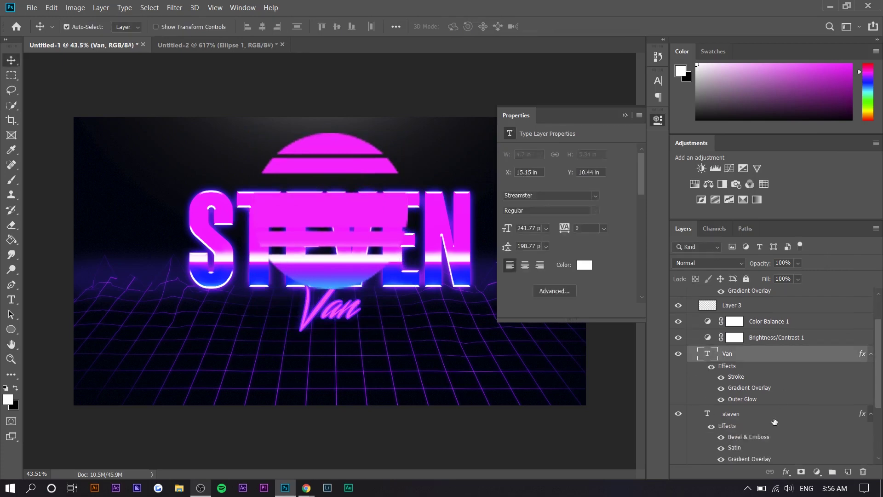
{"action": "key", "text": "ctrl+t"}
{"action": "left_click", "coordinate": [774, 414], "text": "shift"}
{"action": "left_click_drag", "start_coordinate": [474, 193], "coordinate": [240, 217]}
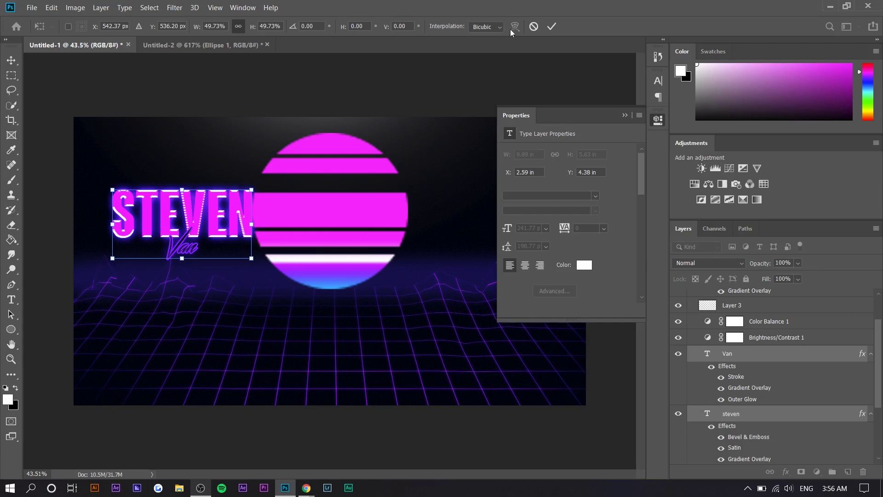
{"action": "left_click", "coordinate": [534, 26]}
Hide the striped sun layer Ellipse 1
{"action": "scroll", "coordinate": [759, 348], "scroll_direction": "up", "scroll_amount": 2}
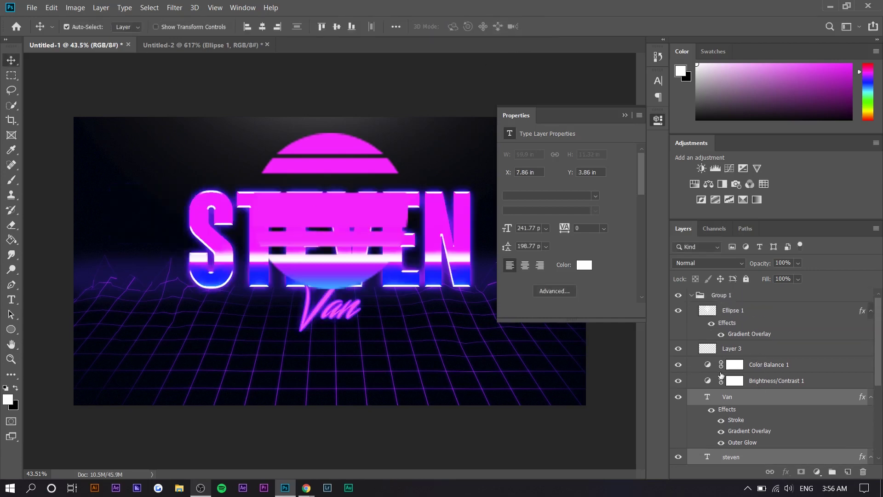
{"action": "left_click", "coordinate": [678, 396]}
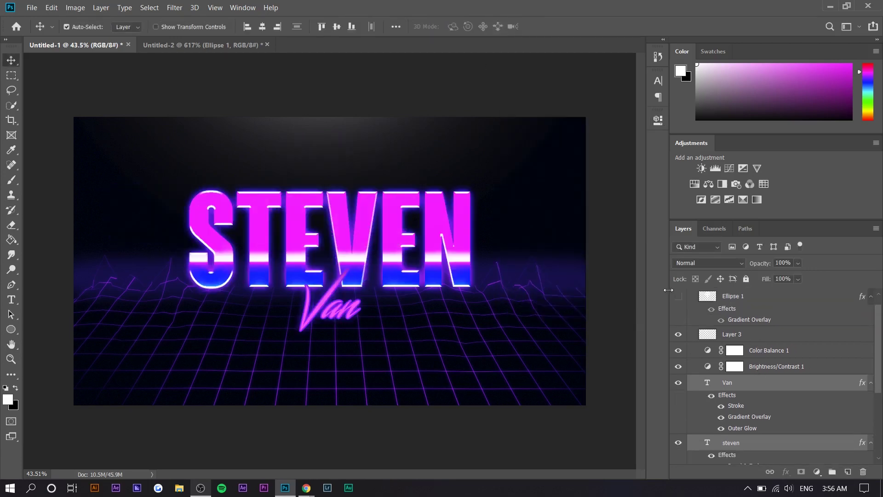